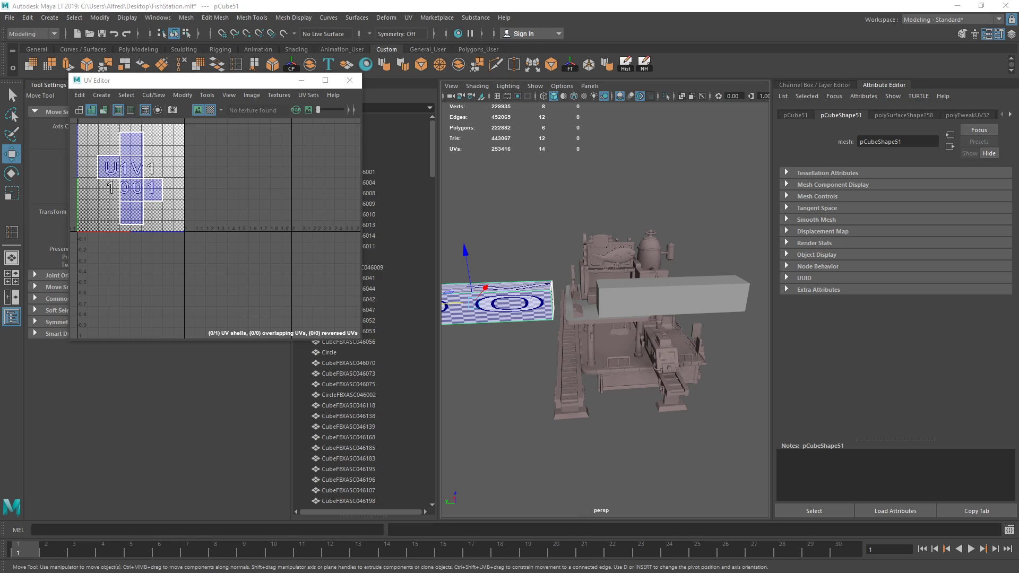
Select the long box pCube50 and unfold all its UVs into one cross-shaped shell
{"action": "left_click", "coordinate": [649, 285]}
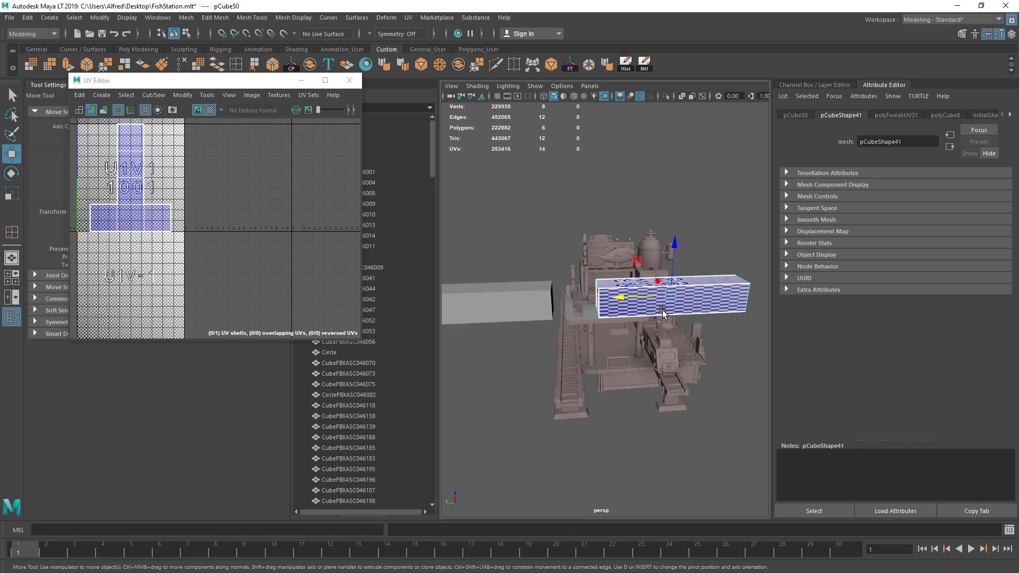
{"action": "scroll", "coordinate": [653, 329], "scroll_direction": "up", "scroll_amount": 4}
{"action": "left_click_drag", "start_coordinate": [653, 339], "coordinate": [685, 318], "text": "alt"}
{"action": "left_click_drag", "start_coordinate": [538, 291], "coordinate": [607, 355], "text": "alt"}
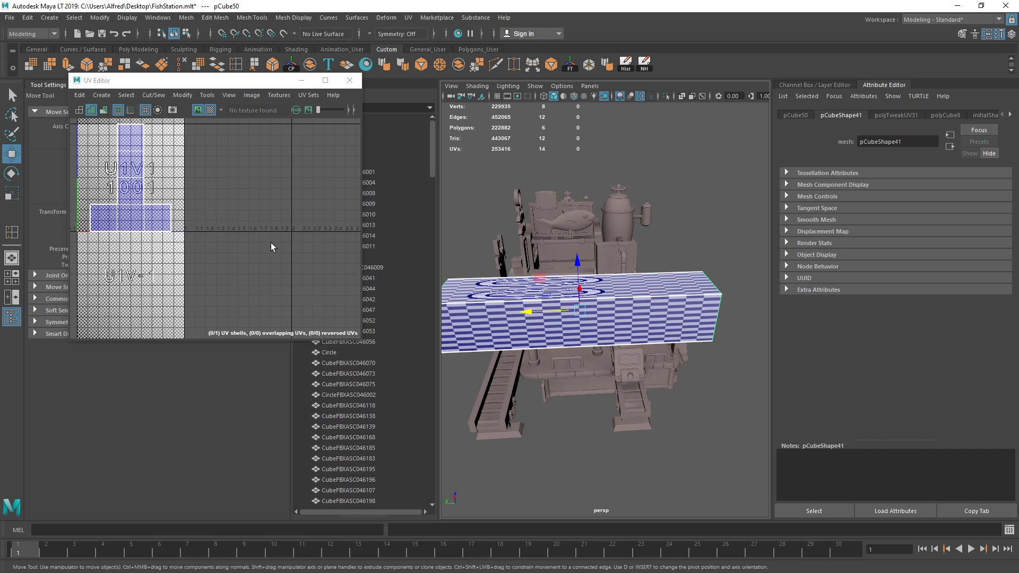
{"action": "key", "text": "ctrl+F12"}
{"action": "key", "text": "f"}
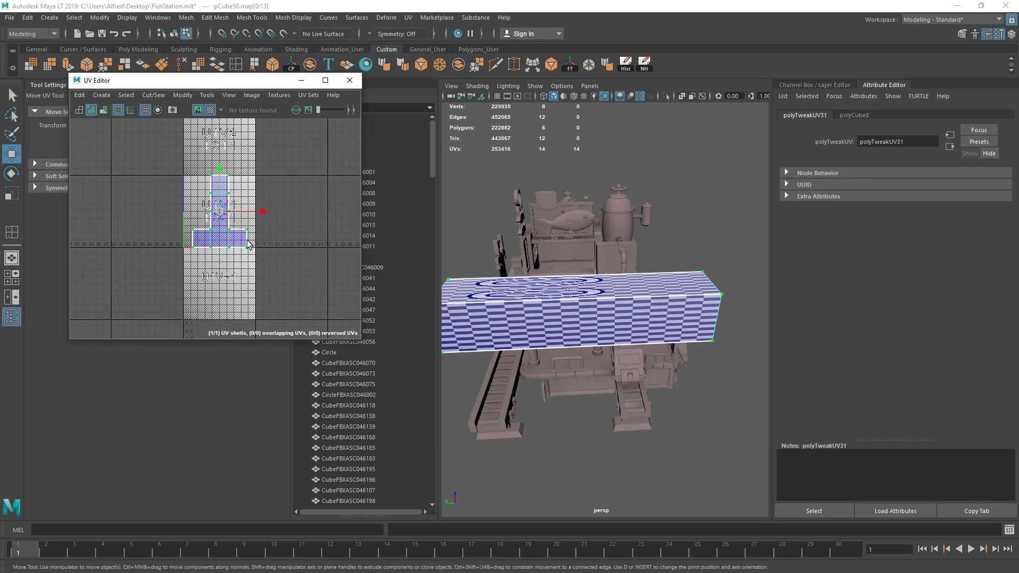
{"action": "left_click", "coordinate": [182, 95]}
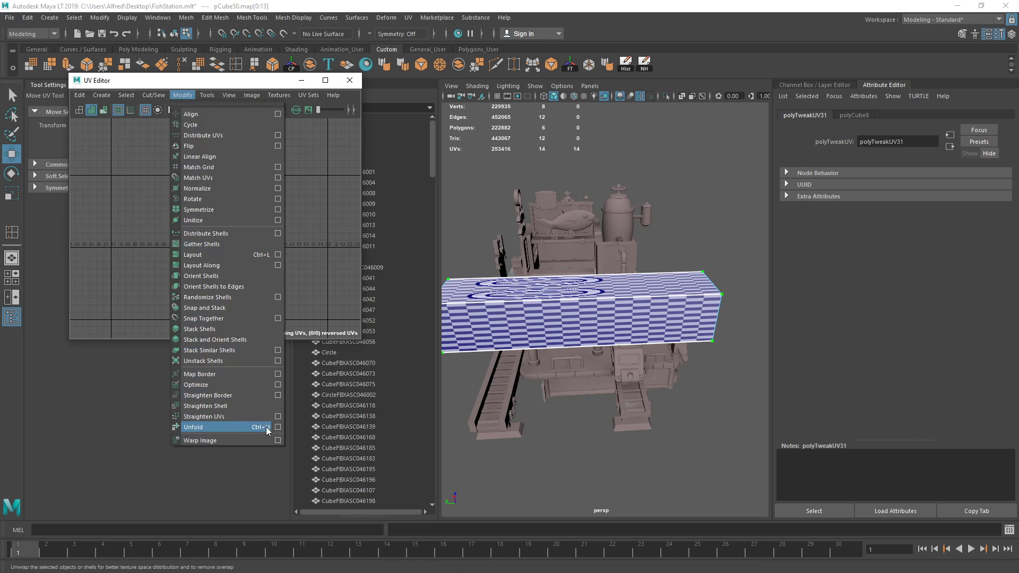
{"action": "left_click", "coordinate": [243, 428]}
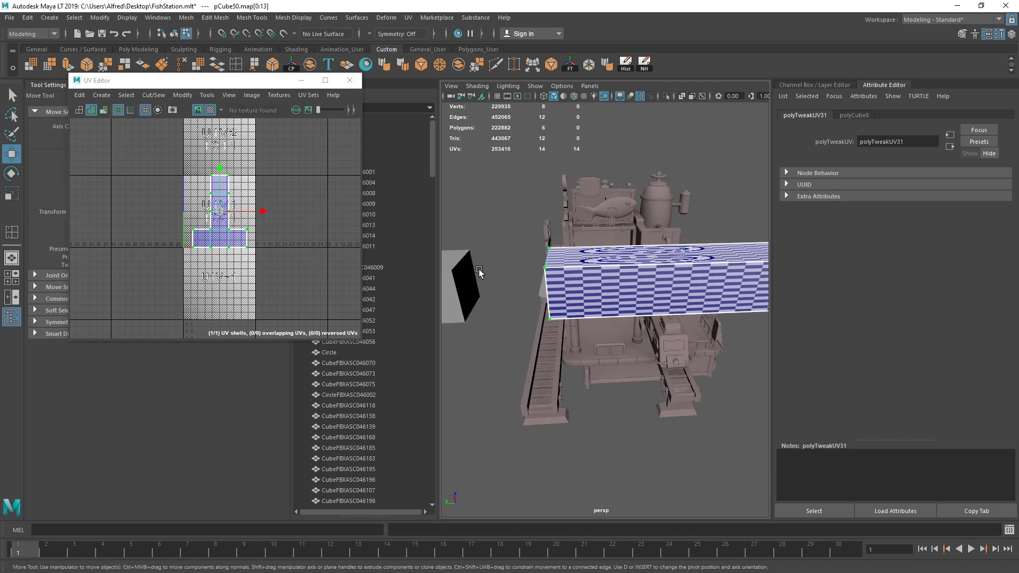
Select and frame the smaller box pCube51, then unfold its UVs
{"action": "left_click", "coordinate": [479, 269]}
{"action": "left_click_drag", "start_coordinate": [479, 269], "coordinate": [615, 272], "text": "alt"}
{"action": "key", "text": "f"}
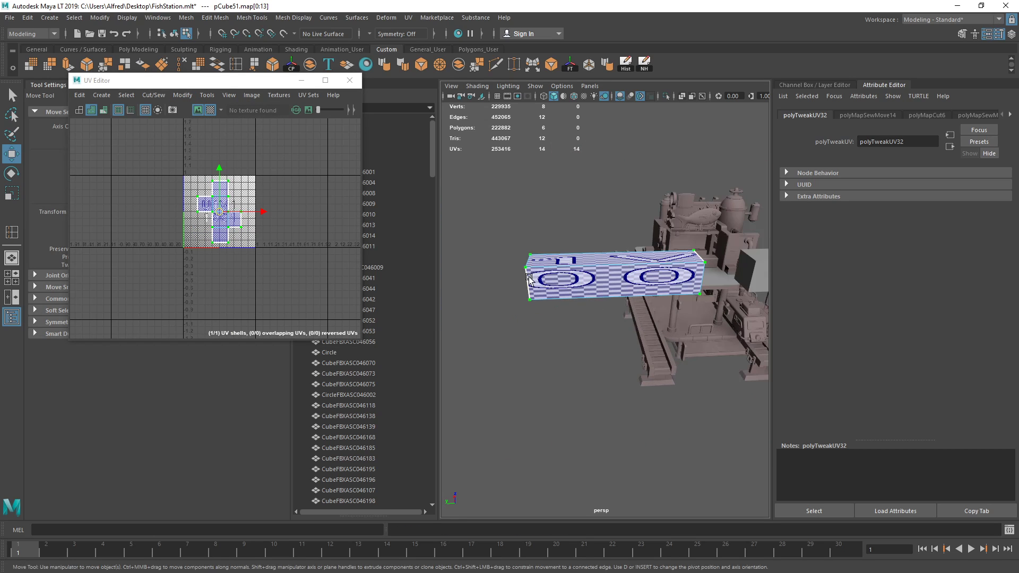
{"action": "left_click", "coordinate": [182, 95]}
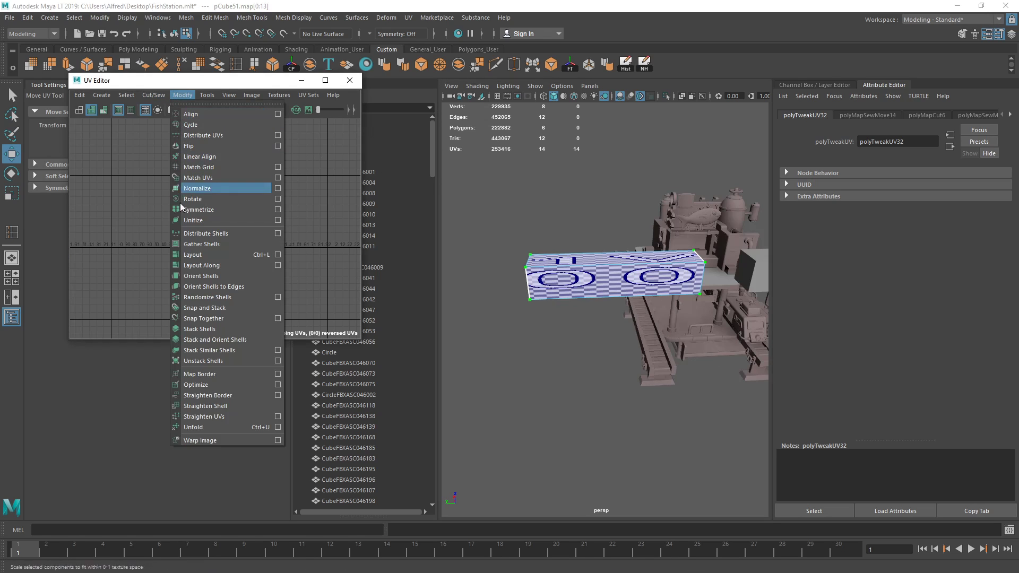
{"action": "left_click", "coordinate": [197, 427]}
Rotate the UV shell axis-aligned so the 1001 checker text reads level
{"action": "scroll", "coordinate": [241, 244], "scroll_direction": "up", "scroll_amount": 2}
{"action": "key", "text": "e"}
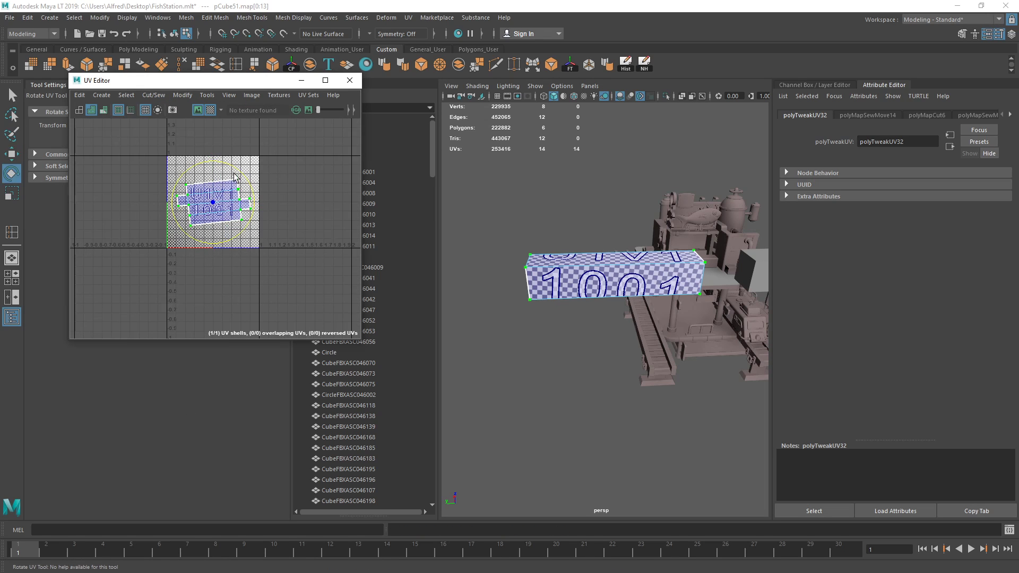
{"action": "left_click_drag", "start_coordinate": [239, 174], "coordinate": [233, 210]}
{"action": "key", "text": "r"}
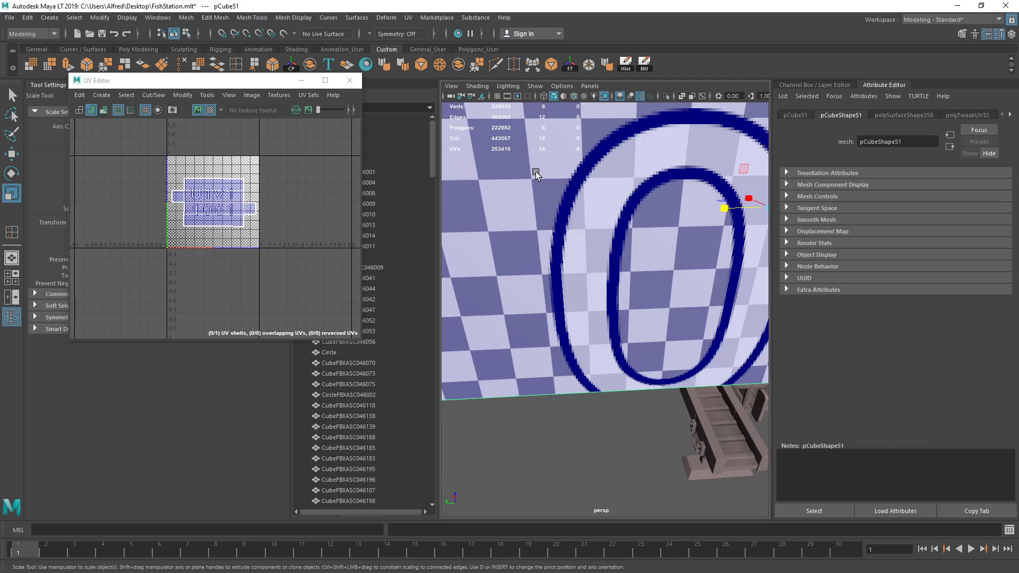
{"action": "left_click", "coordinate": [624, 273]}
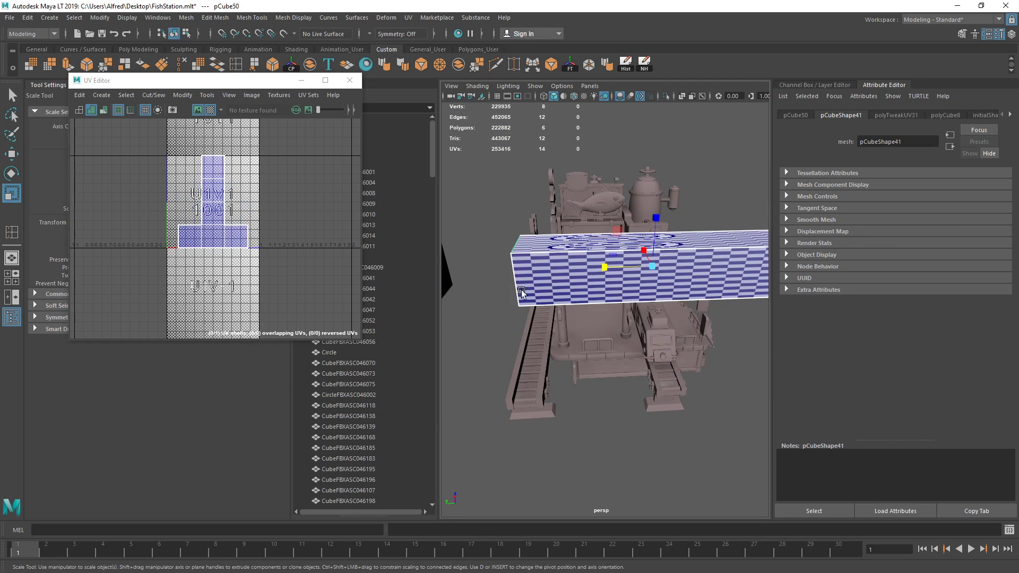
{"action": "scroll", "coordinate": [625, 274], "scroll_direction": "down", "scroll_amount": 3}
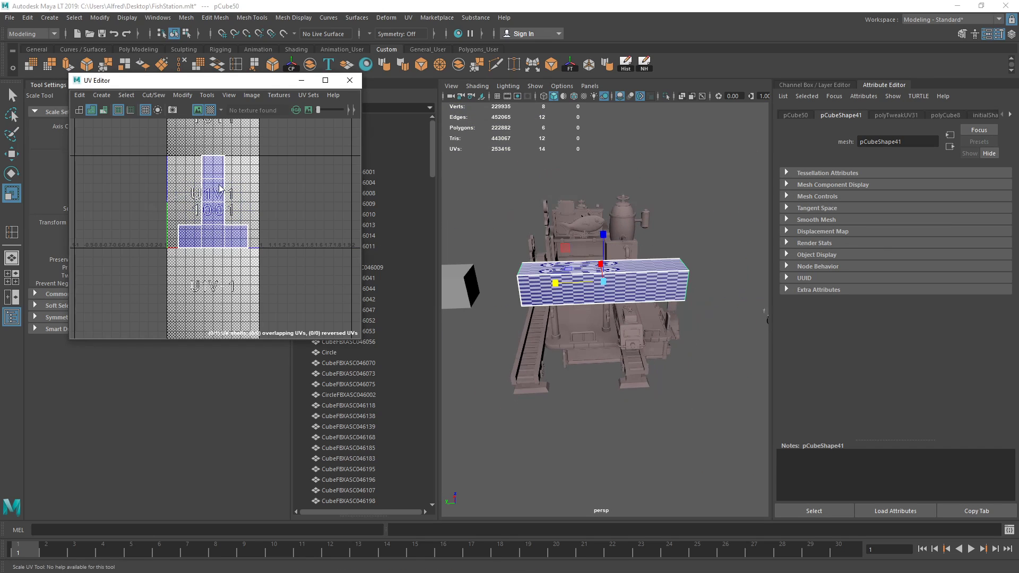
{"action": "key", "text": "ctrl+F12"}
{"action": "key", "text": "ctrl+u"}
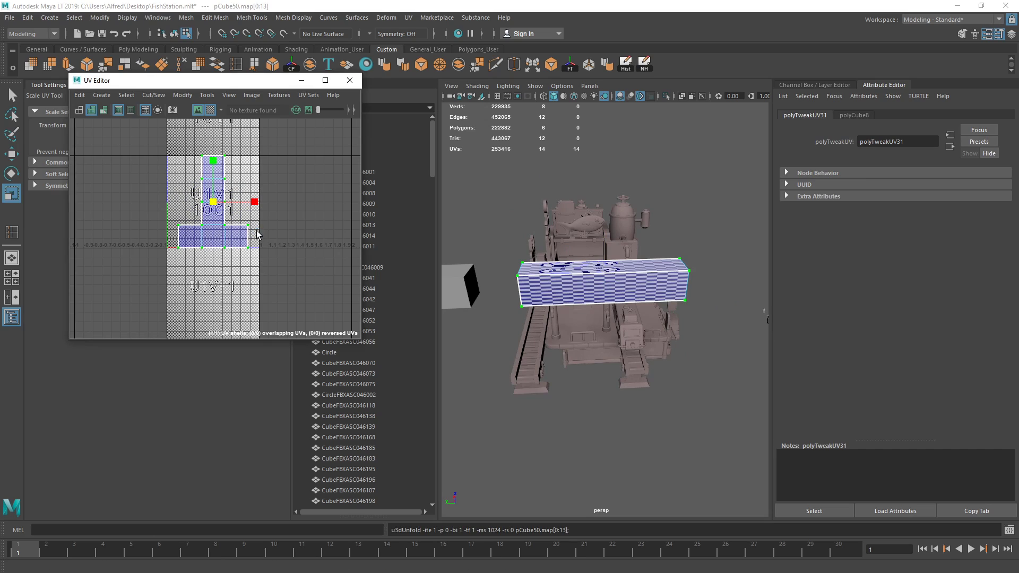
{"action": "left_click", "coordinate": [181, 101]}
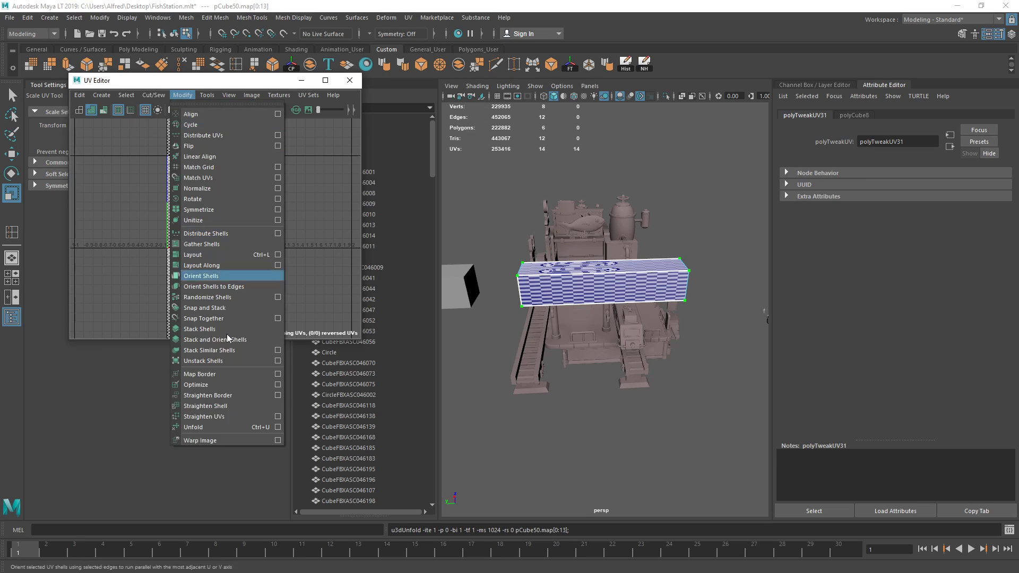
{"action": "left_click", "coordinate": [239, 421]}
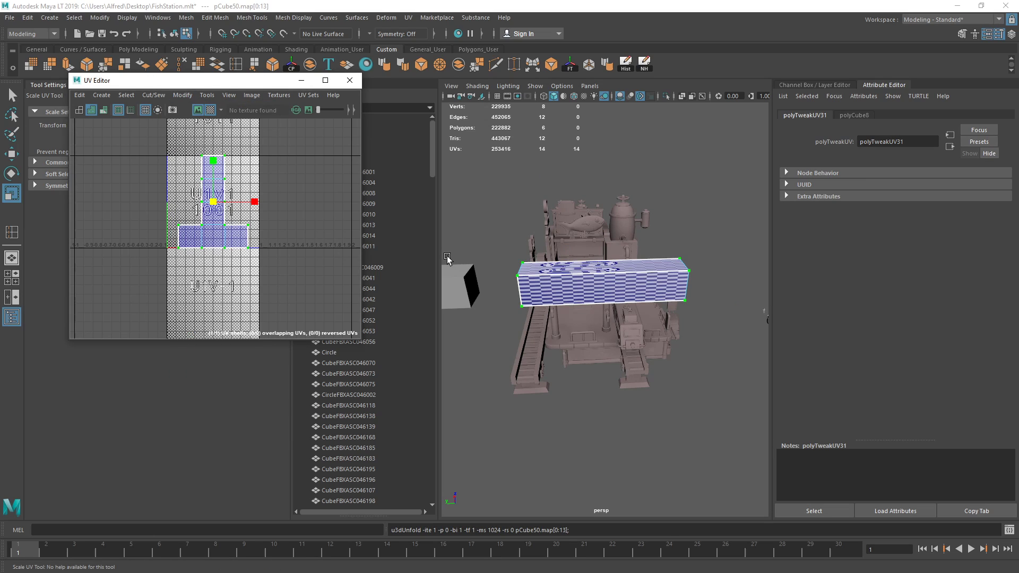
{"action": "key", "text": "F8"}
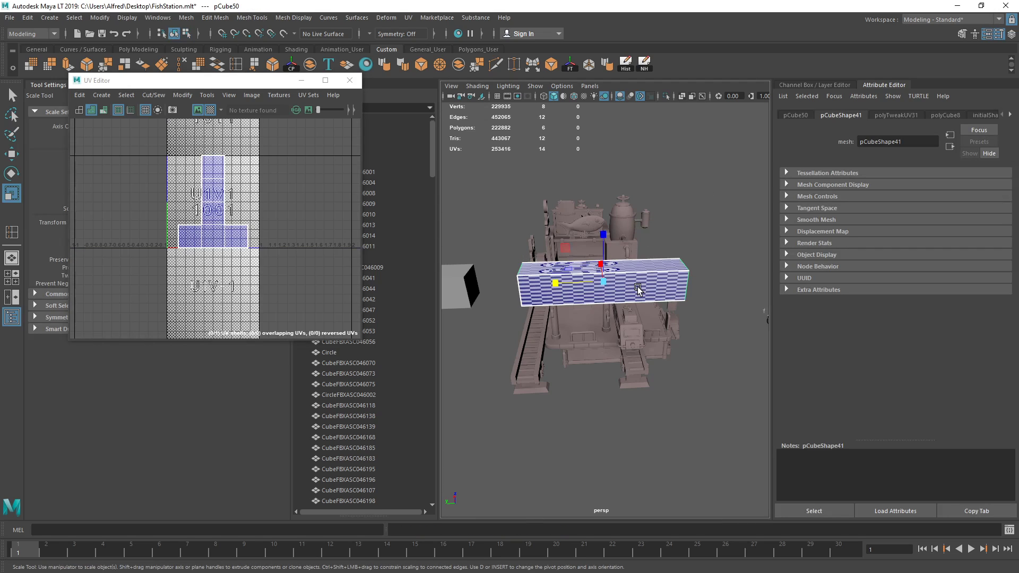
Freeze the long box's transformations and box-select all its UVs
{"action": "left_click", "coordinate": [106, 16]}
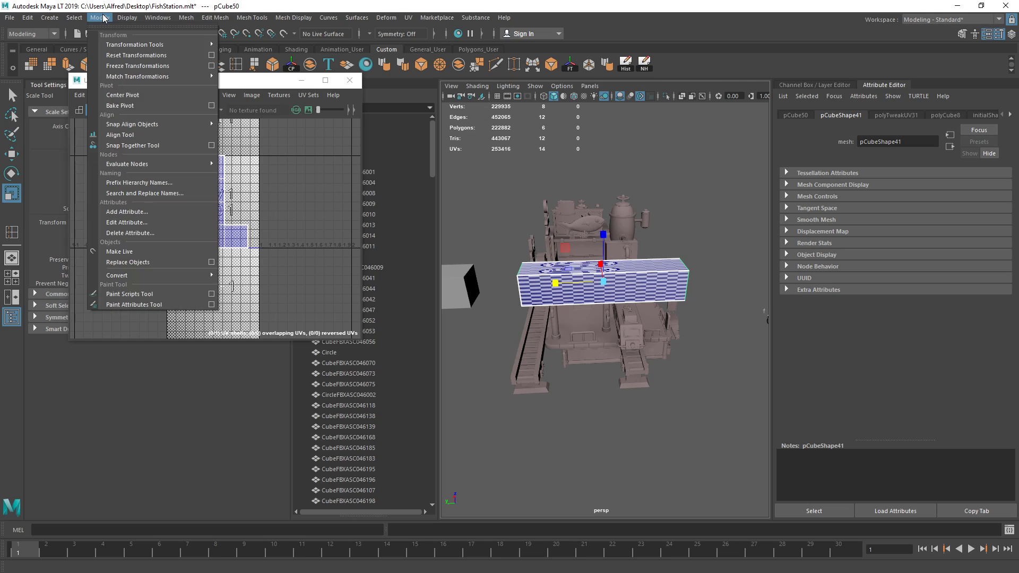
{"action": "left_click", "coordinate": [131, 66]}
{"action": "left_click_drag", "start_coordinate": [144, 142], "coordinate": [266, 270]}
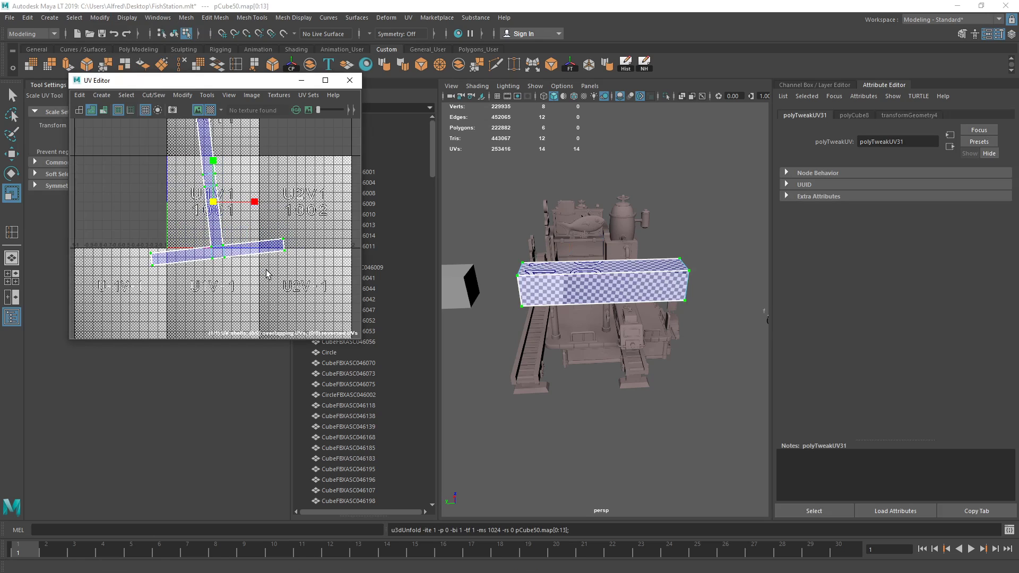
{"action": "key", "text": "ctrl+z"}
Try Unitize on the box's UVs, then undo it
{"action": "left_click", "coordinate": [182, 95]}
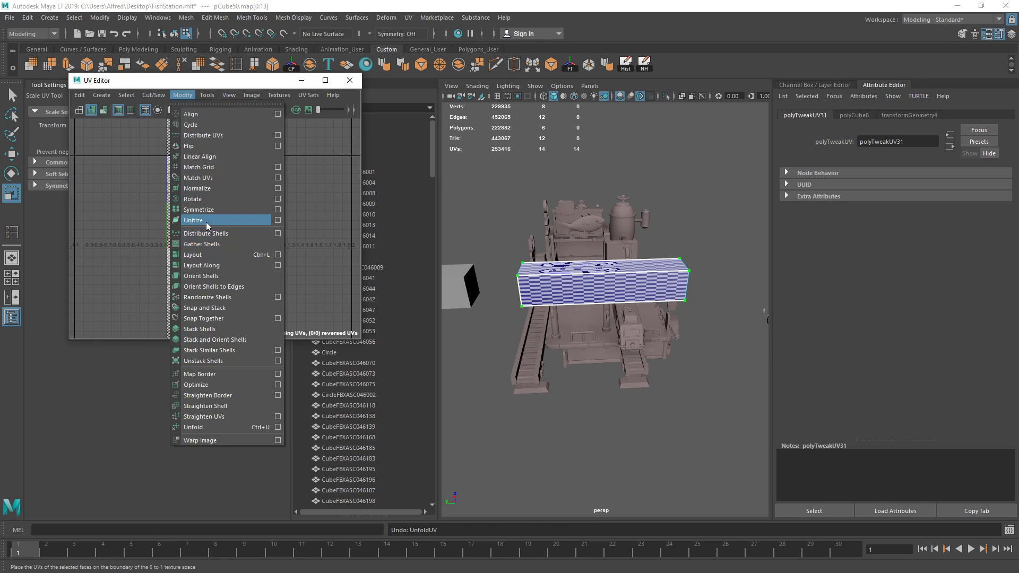
{"action": "left_click", "coordinate": [213, 218]}
{"action": "scroll", "coordinate": [581, 342], "scroll_direction": "up", "scroll_amount": 5}
{"action": "key", "text": "e"}
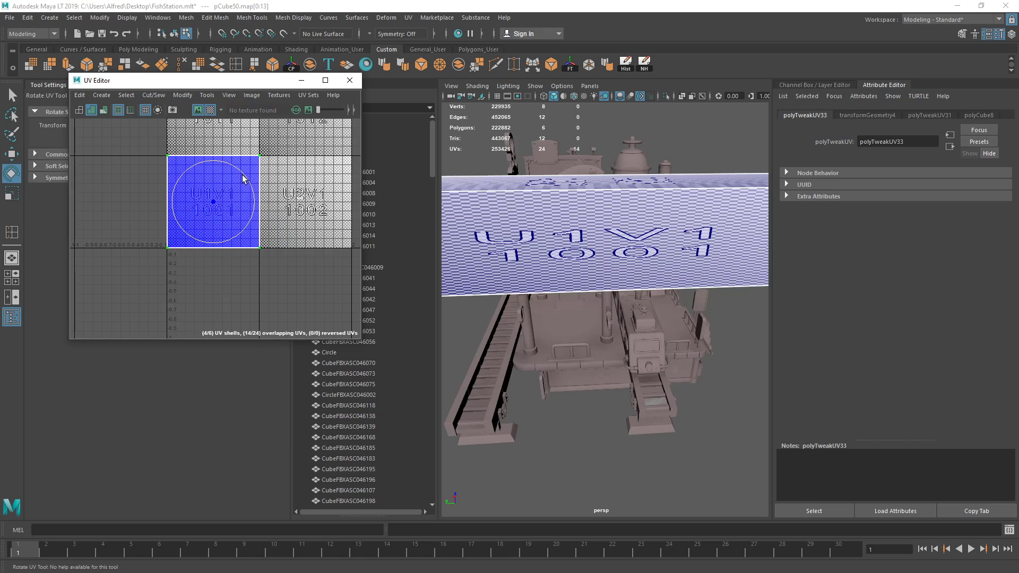
{"action": "key", "text": "ctrl+z"}
Unfold the frozen box's UVs and rotate the T-shaped shell upright
{"action": "left_click", "coordinate": [183, 95]}
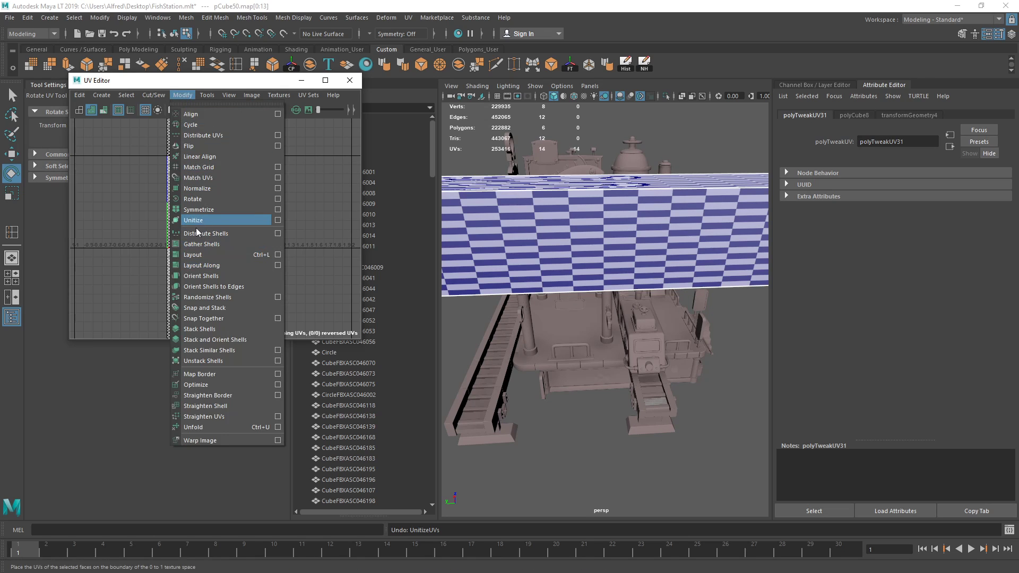
{"action": "left_click", "coordinate": [203, 427]}
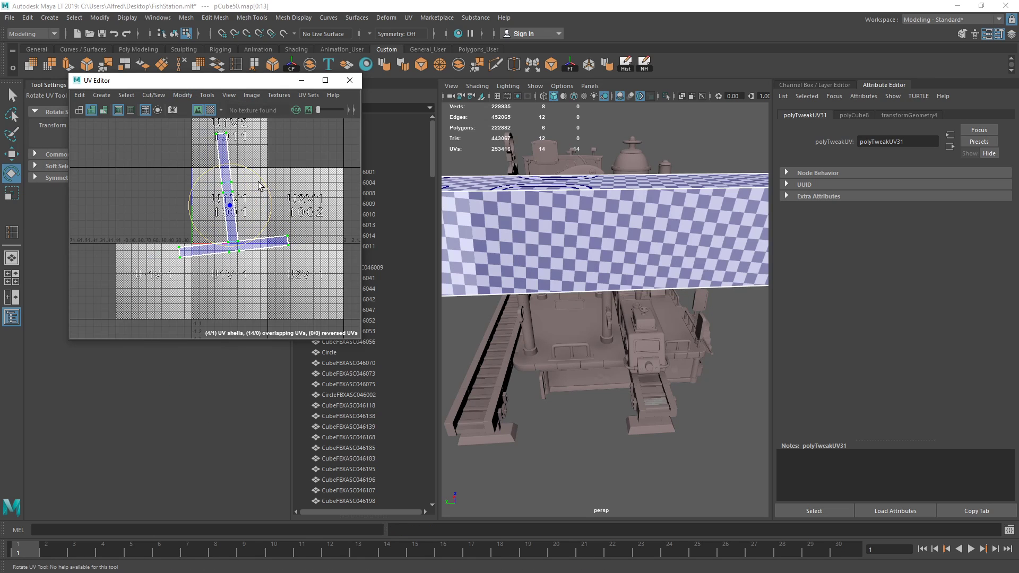
{"action": "left_click_drag", "start_coordinate": [268, 187], "coordinate": [275, 196]}
{"action": "scroll", "coordinate": [237, 217], "scroll_direction": "up", "scroll_amount": 2}
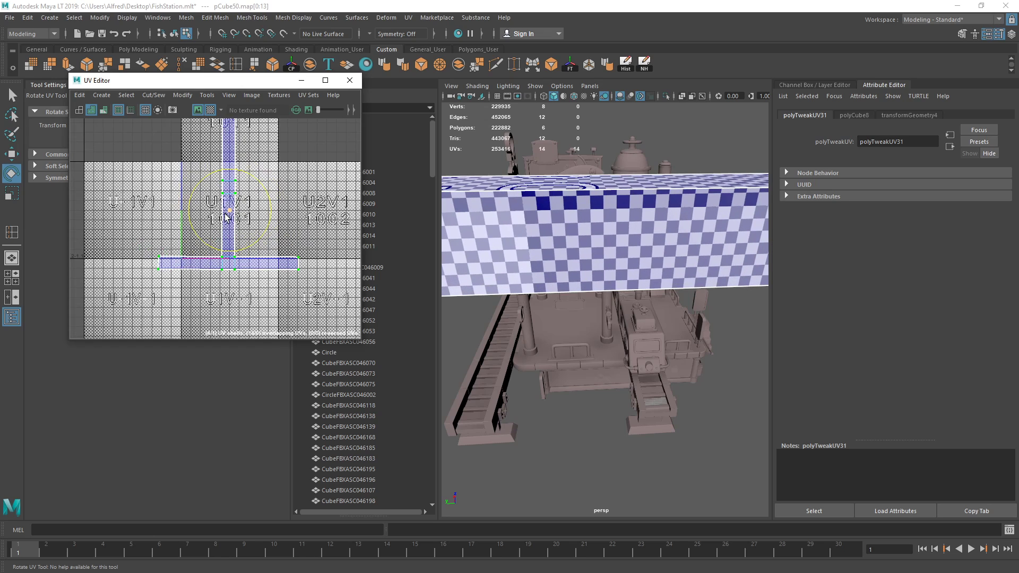
Cut the UV shell along a chosen edge and sew the piece back on
{"action": "left_click", "coordinate": [236, 277]}
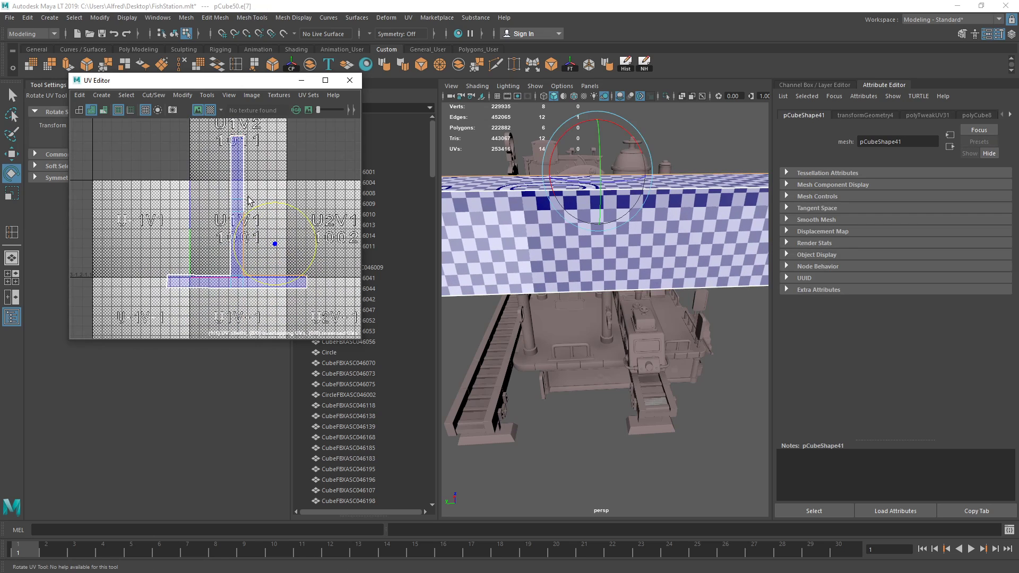
{"action": "left_click", "coordinate": [153, 95]}
{"action": "left_click", "coordinate": [175, 150]}
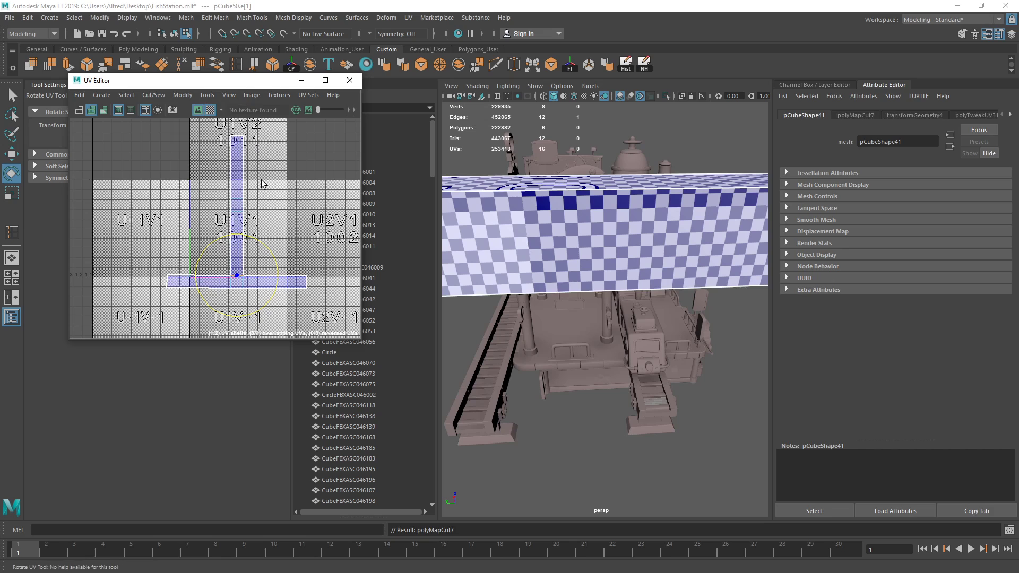
{"action": "left_click", "coordinate": [245, 228]}
{"action": "left_click", "coordinate": [159, 96]}
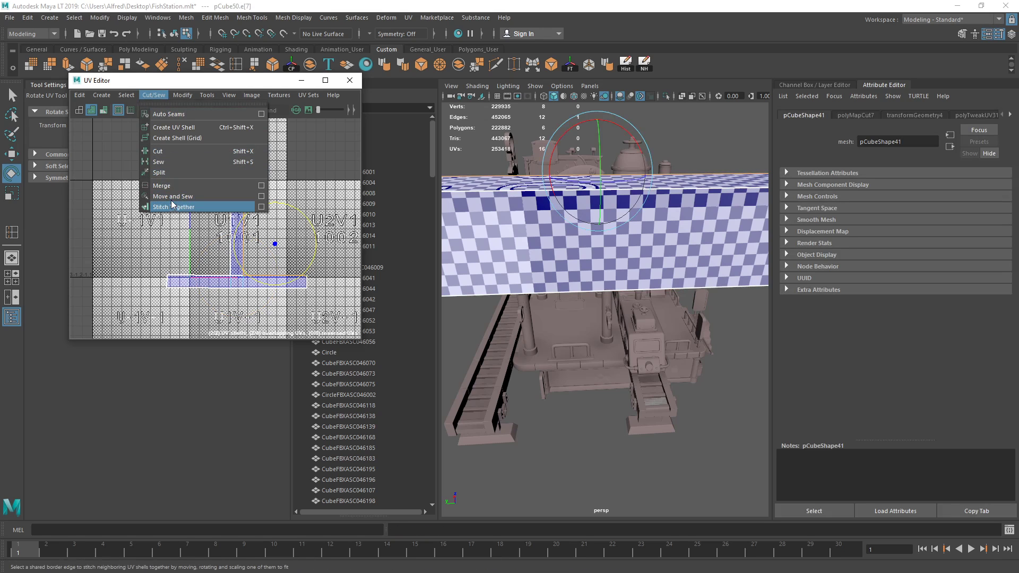
{"action": "left_click", "coordinate": [170, 200]}
{"action": "left_click", "coordinate": [153, 95]}
{"action": "left_click", "coordinate": [170, 189]}
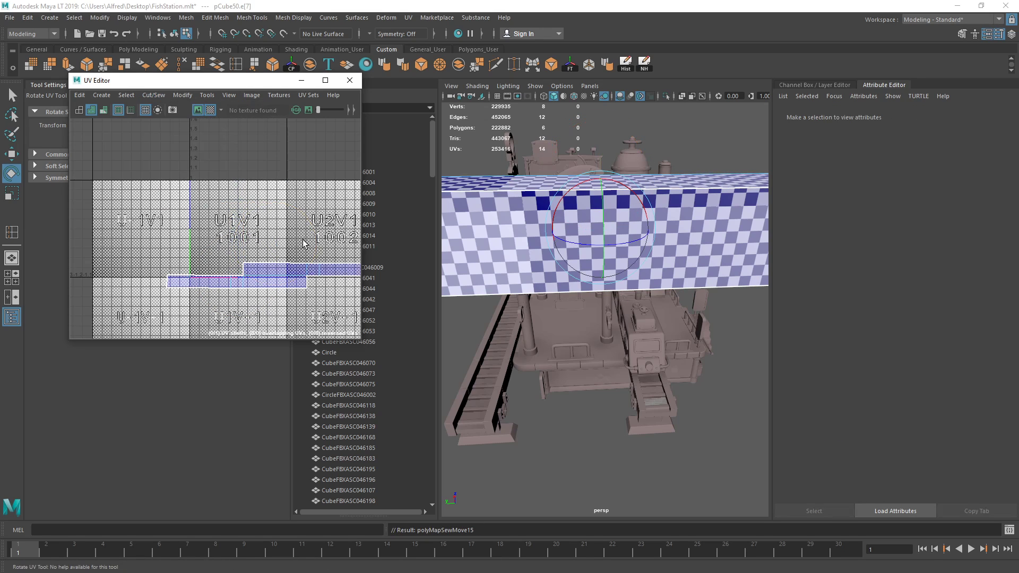
Cut another UV edge and join the resulting shells back together
{"action": "left_click", "coordinate": [260, 281]}
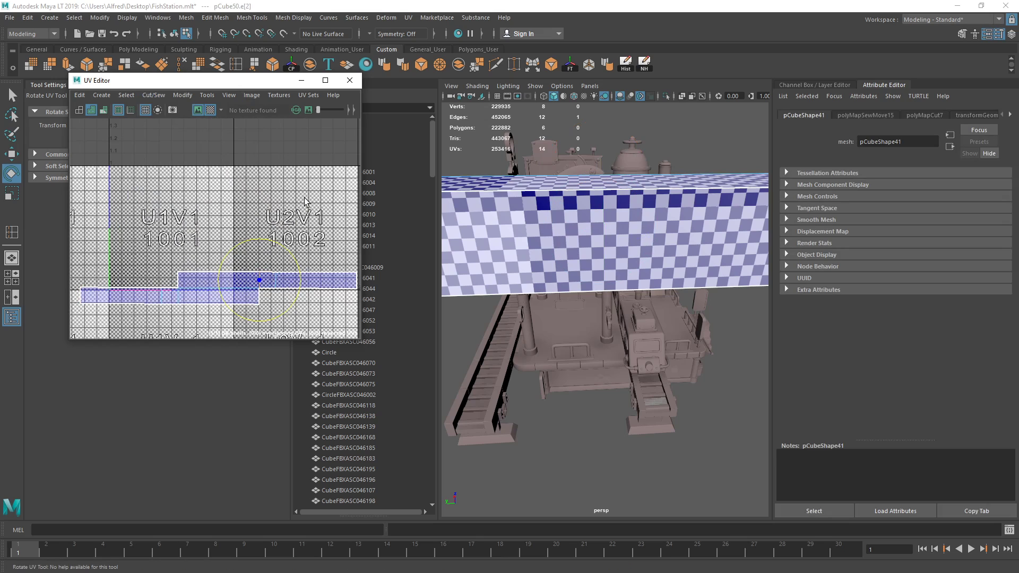
{"action": "left_click", "coordinate": [276, 281]}
{"action": "left_click", "coordinate": [183, 95]}
{"action": "mouse_move", "coordinate": [153, 95]}
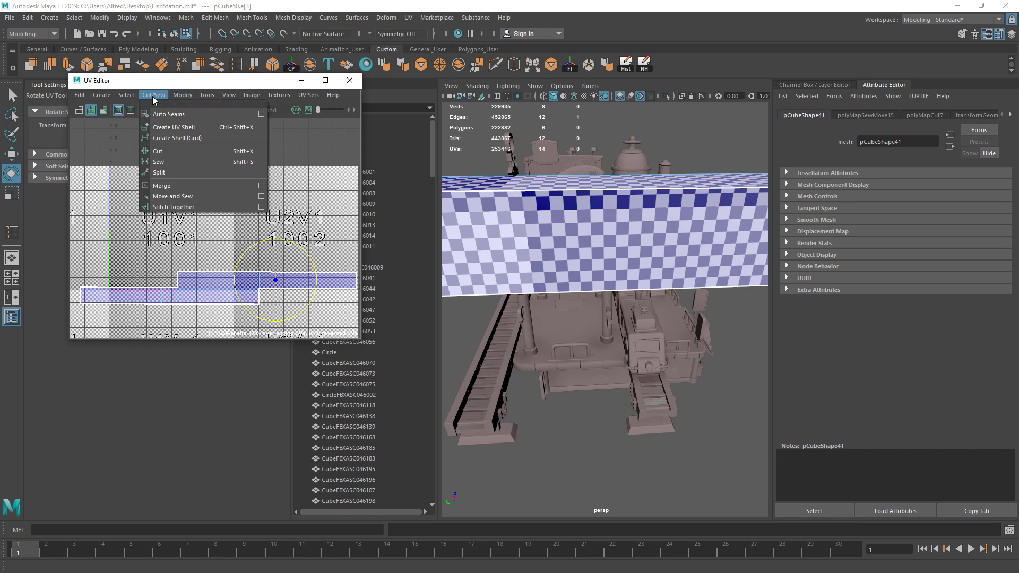
{"action": "left_click", "coordinate": [162, 152]}
{"action": "mouse_move", "coordinate": [334, 288]}
{"action": "middle_mouse_down", "text": "alt"}
{"action": "mouse_move", "coordinate": [273, 259]}
{"action": "mouse_move", "coordinate": [414, 269]}
{"action": "middle_mouse_up", "text": "alt"}
{"action": "left_click", "coordinate": [273, 259]}
{"action": "left_click", "coordinate": [153, 95]}
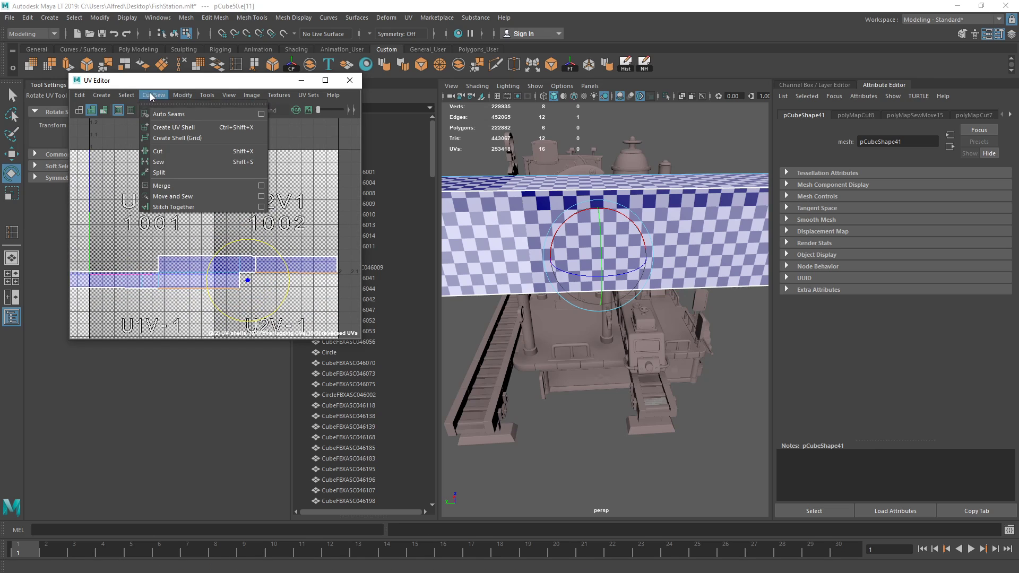
{"action": "left_click", "coordinate": [170, 204]}
Cut and sew the remaining UV pieces until the box has a single shell
{"action": "scroll", "coordinate": [689, 191], "scroll_direction": "down", "scroll_amount": 5}
{"action": "left_click", "coordinate": [245, 282]}
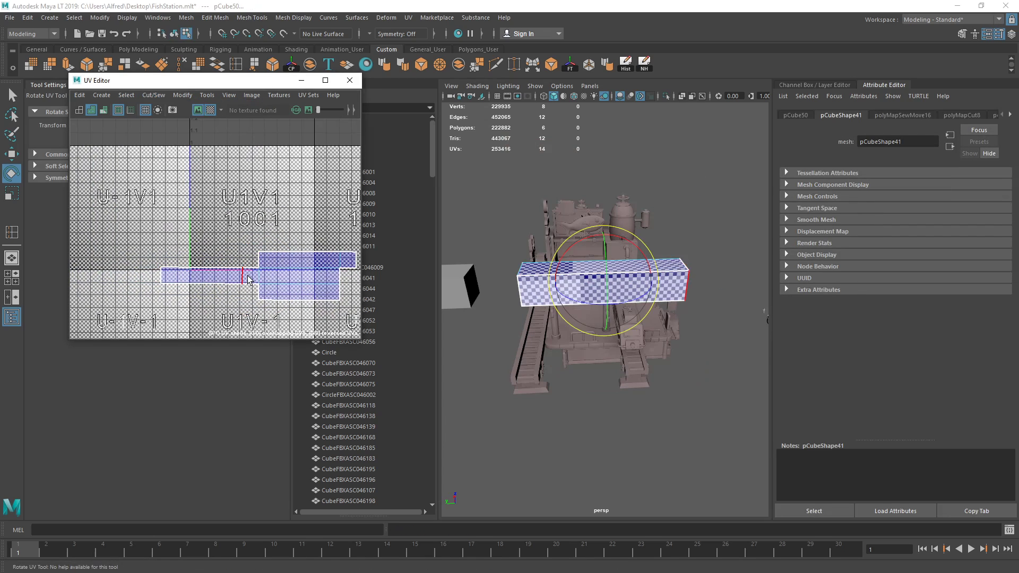
{"action": "left_click", "coordinate": [166, 96]}
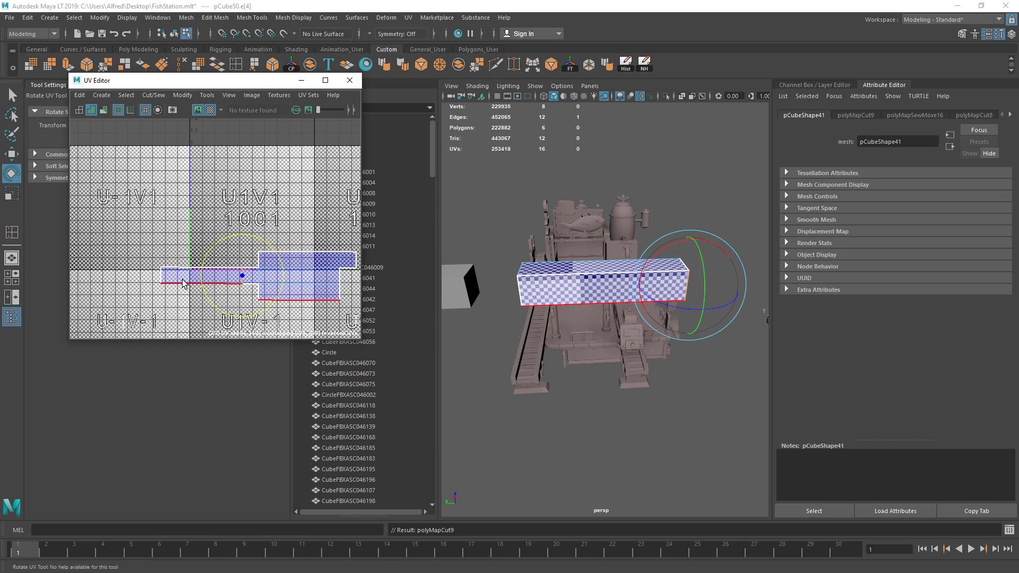
{"action": "left_click", "coordinate": [154, 95]}
{"action": "left_click", "coordinate": [162, 197]}
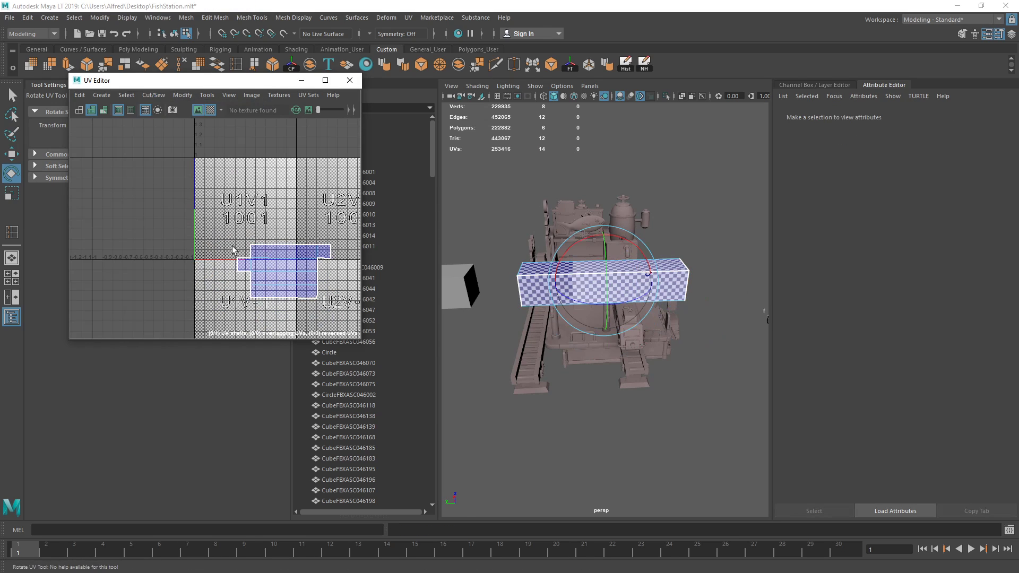
Move the joined UV shell into the 0–1 tile and zoom the viewport in
{"action": "key", "text": "w"}
{"action": "left_click_drag", "start_coordinate": [284, 271], "coordinate": [243, 210]}
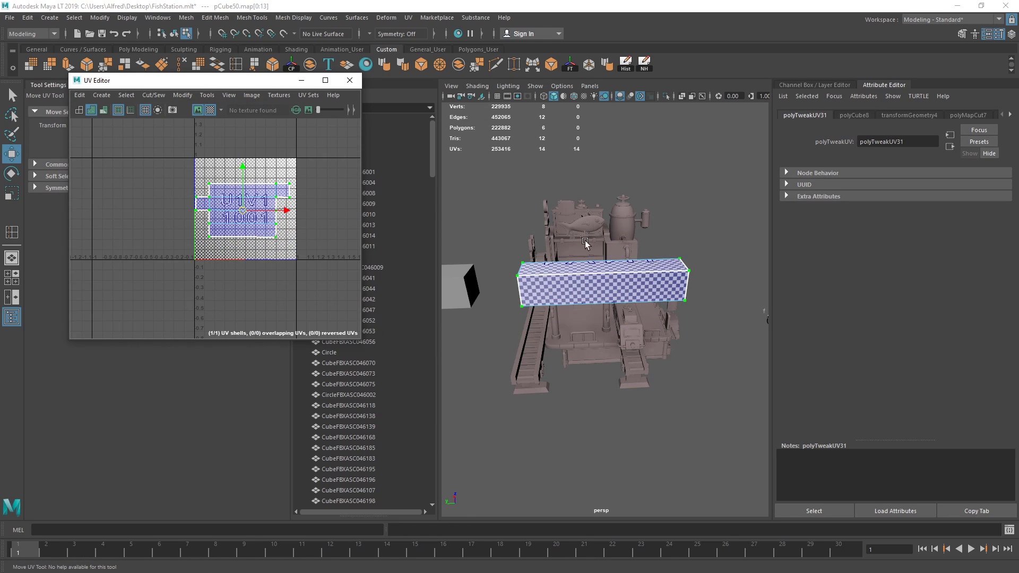
{"action": "mouse_move", "coordinate": [600, 319]}
{"action": "left_mouse_down", "text": "alt"}
{"action": "mouse_move", "coordinate": [570, 291]}
{"action": "mouse_move", "coordinate": [579, 271]}
{"action": "mouse_move", "coordinate": [554, 227]}
{"action": "mouse_move", "coordinate": [599, 212]}
{"action": "left_mouse_up", "text": "alt"}
{"action": "scroll", "coordinate": [582, 260], "scroll_direction": "up", "scroll_amount": 2}
{"action": "scroll", "coordinate": [565, 295], "scroll_direction": "up", "scroll_amount": 4}
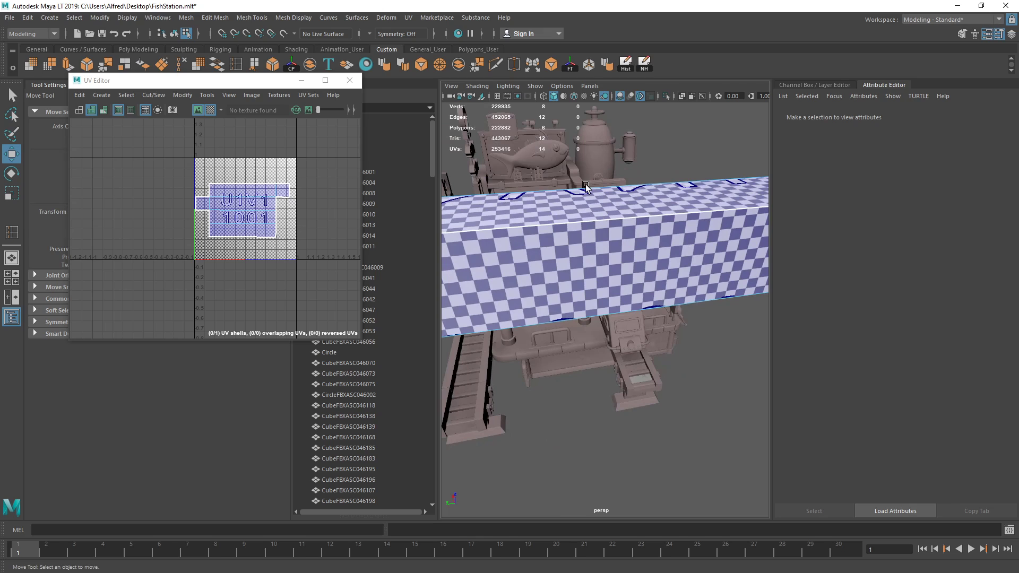
Select the checkered box as an object and close the UV Editor
{"action": "left_click", "coordinate": [664, 208]}
{"action": "scroll", "coordinate": [664, 208], "scroll_direction": "down", "scroll_amount": 5}
{"action": "mouse_move", "coordinate": [610, 279]}
{"action": "left_mouse_down", "text": "alt"}
{"action": "mouse_move", "coordinate": [580, 340]}
{"action": "mouse_move", "coordinate": [551, 319]}
{"action": "left_mouse_up", "text": "alt"}
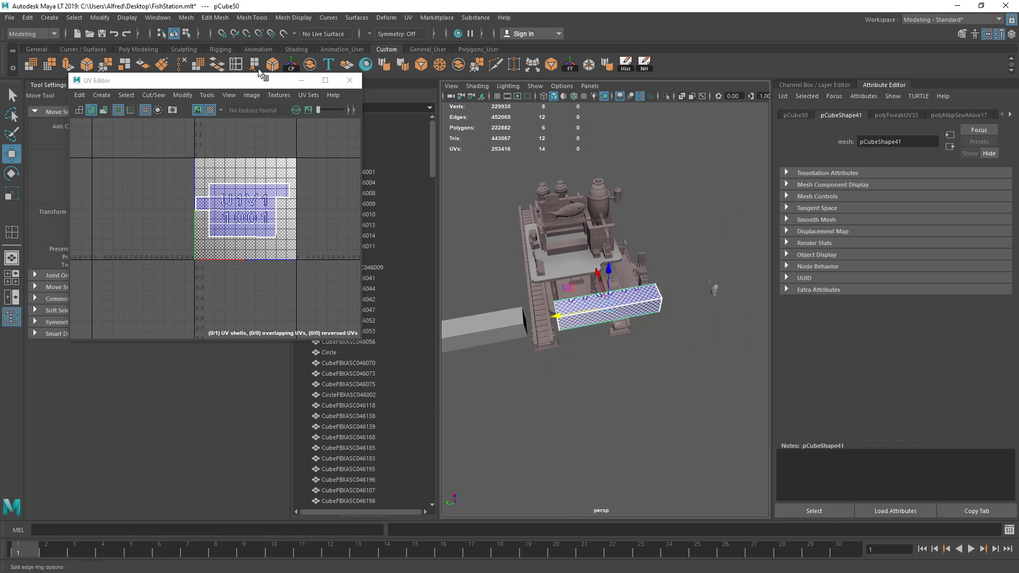
{"action": "left_click", "coordinate": [255, 64]}
Create a new polygon cube from the Poly Modeling shelf and frame it
{"action": "left_click", "coordinate": [123, 49]}
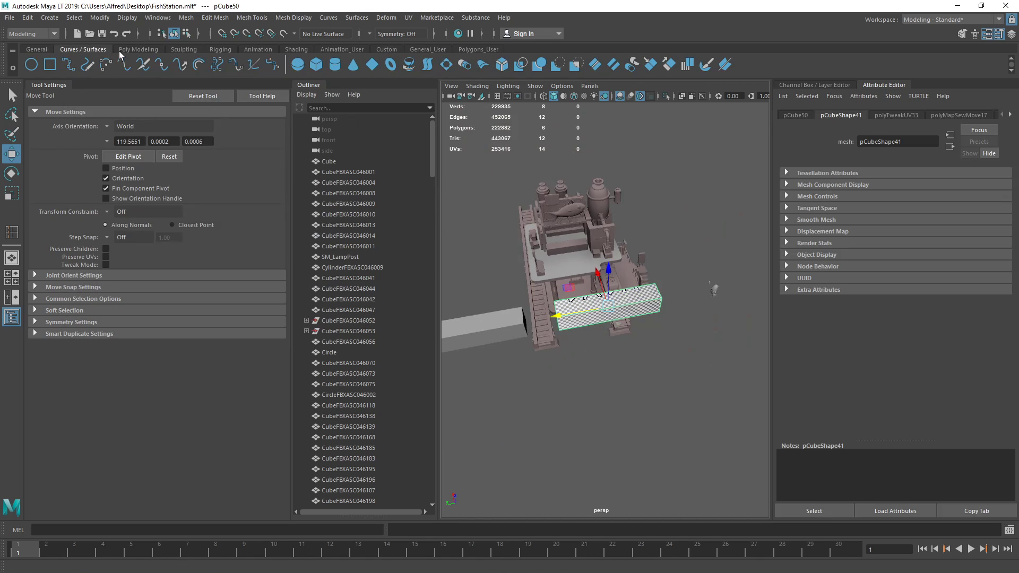
{"action": "left_click", "coordinate": [53, 64]}
{"action": "scroll", "coordinate": [605, 297], "scroll_direction": "down", "scroll_amount": 3}
{"action": "left_click", "coordinate": [661, 361]}
{"action": "key", "text": "w"}
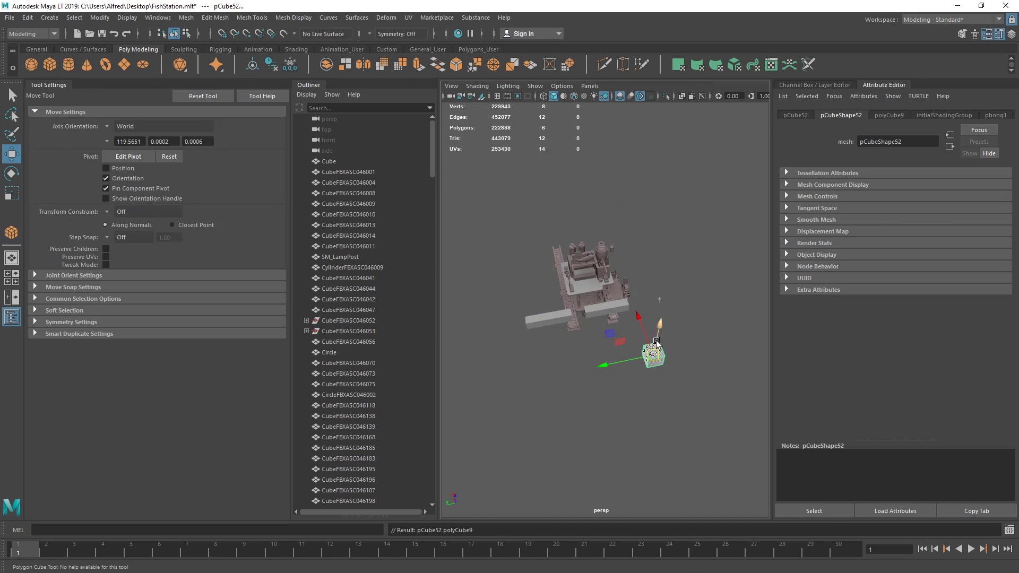
{"action": "key", "text": "f"}
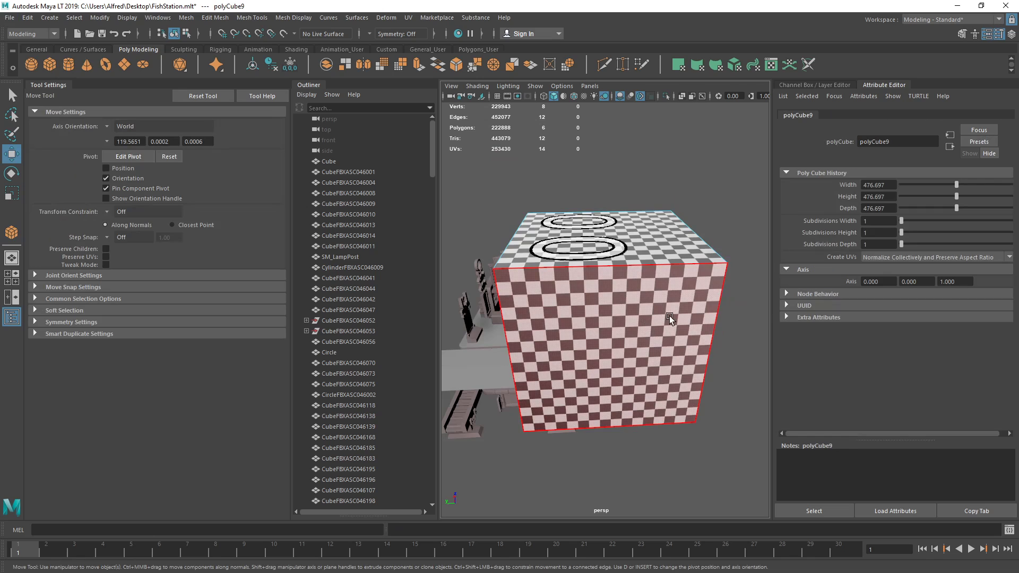
Open the UV Editor and switch the new cube to face selection
{"action": "left_click", "coordinate": [408, 18]}
{"action": "left_click", "coordinate": [414, 36]}
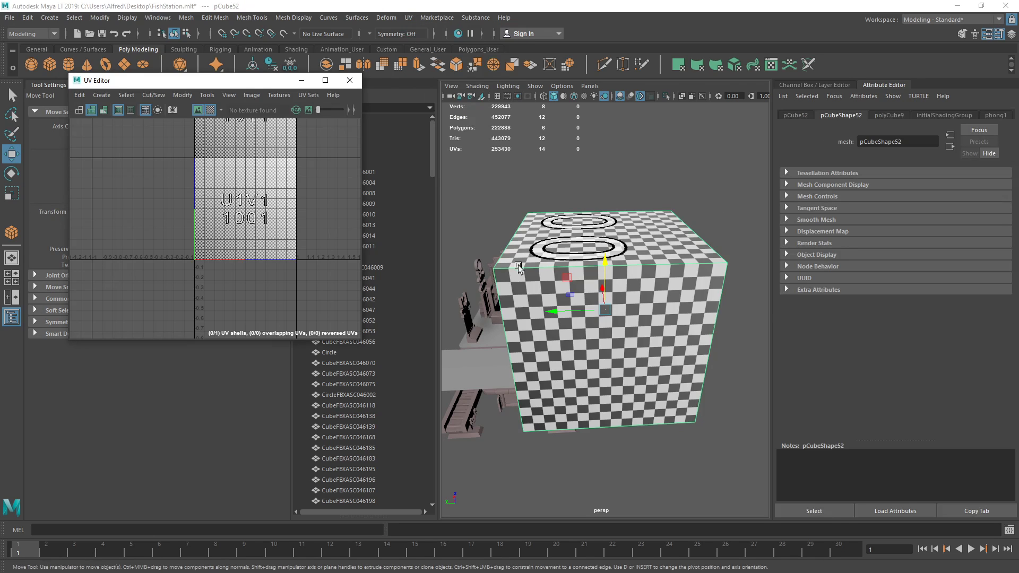
{"action": "left_click", "coordinate": [730, 163]}
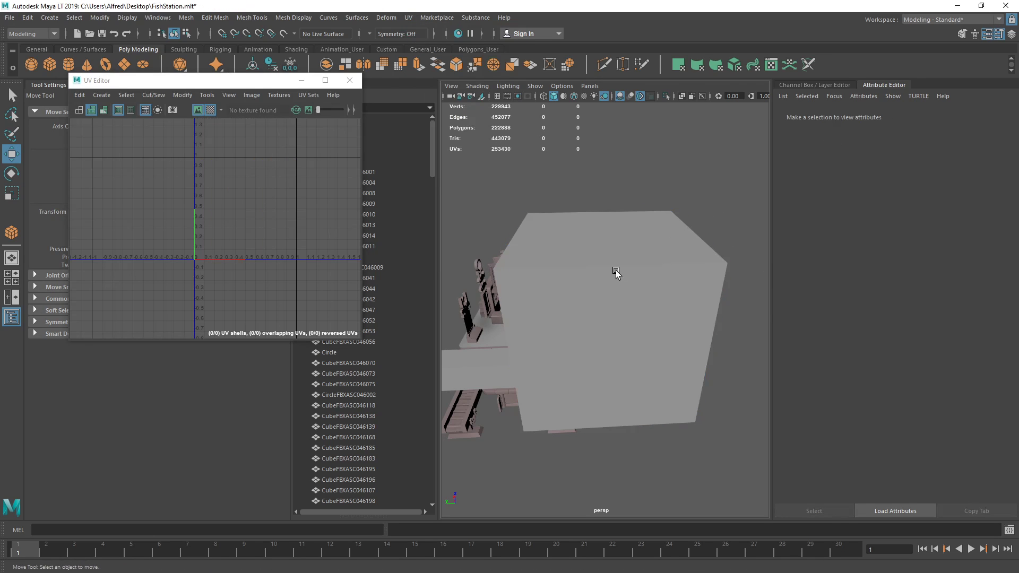
{"action": "right_click", "coordinate": [616, 269]}
{"action": "left_click", "coordinate": [617, 299]}
{"action": "left_click_drag", "start_coordinate": [642, 301], "coordinate": [750, 371], "text": "alt"}
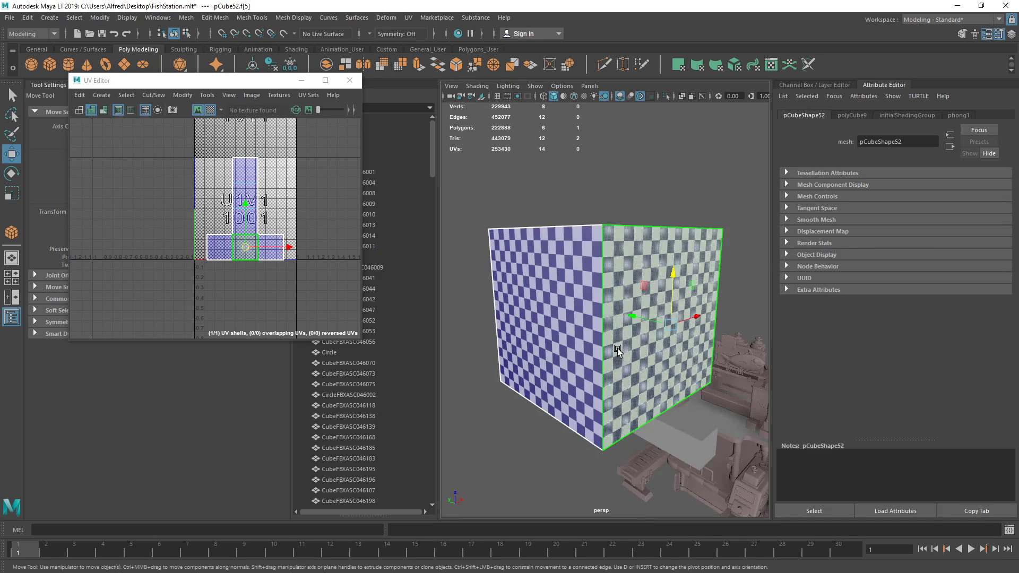
{"action": "scroll", "coordinate": [750, 372], "scroll_direction": "down", "scroll_amount": 10}
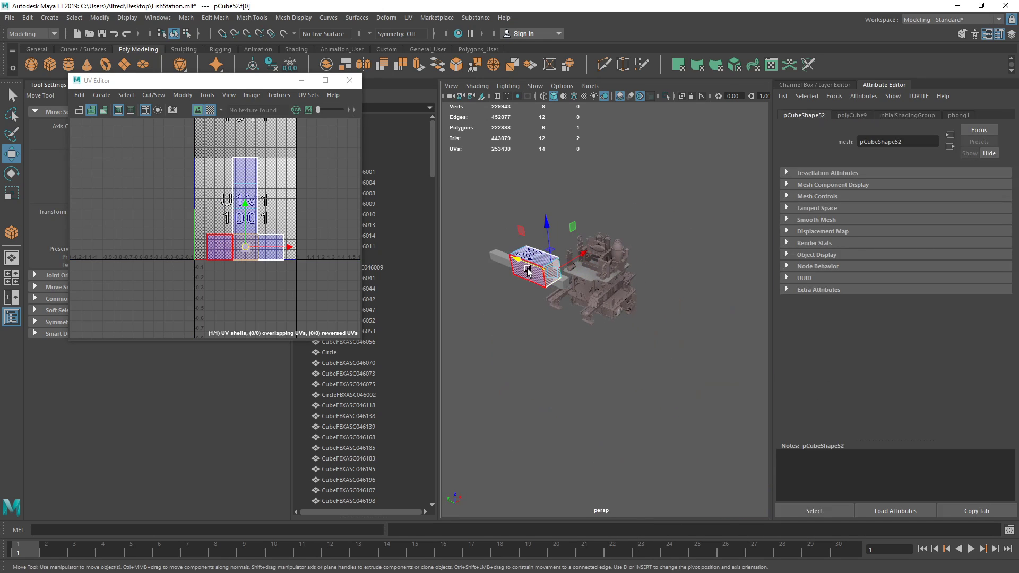
{"action": "mouse_move", "coordinate": [690, 292]}
{"action": "left_mouse_down", "text": "alt"}
{"action": "mouse_move", "coordinate": [642, 216]}
{"action": "mouse_move", "coordinate": [576, 284]}
{"action": "left_mouse_up", "text": "alt"}
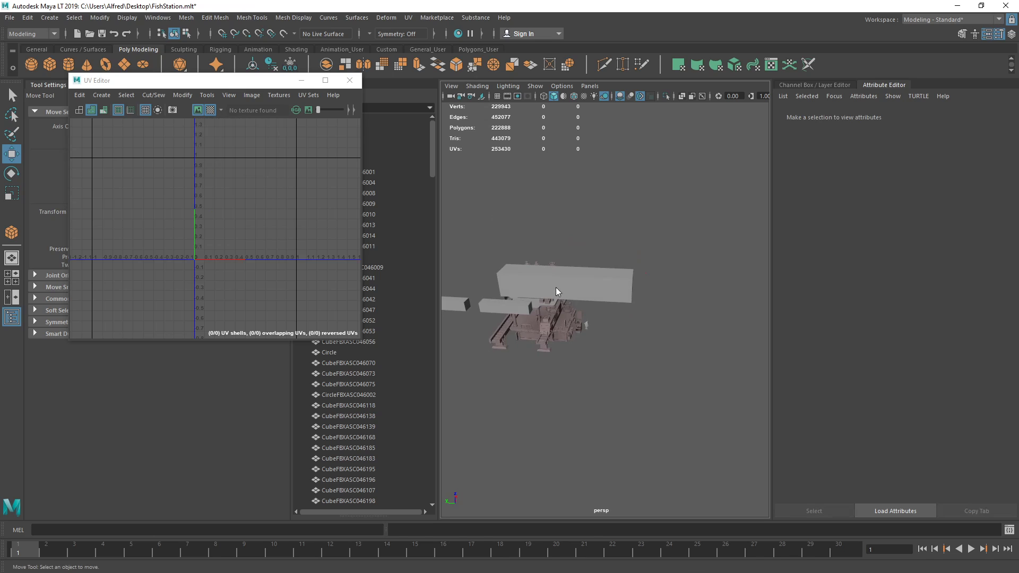
Return to object mode, select all the cube's UVs and unfold them with Ctrl+U
{"action": "right_click", "coordinate": [556, 288]}
{"action": "left_click", "coordinate": [623, 245]}
{"action": "scroll", "coordinate": [578, 305], "scroll_direction": "up", "scroll_amount": 5}
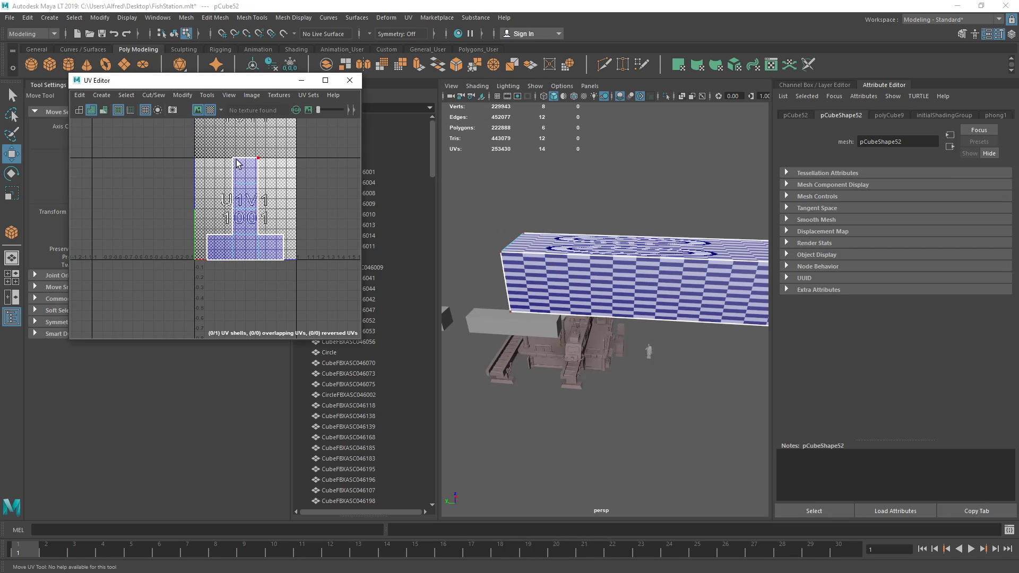
{"action": "left_click_drag", "start_coordinate": [157, 155], "coordinate": [312, 287]}
{"action": "key", "text": "ctrl+u"}
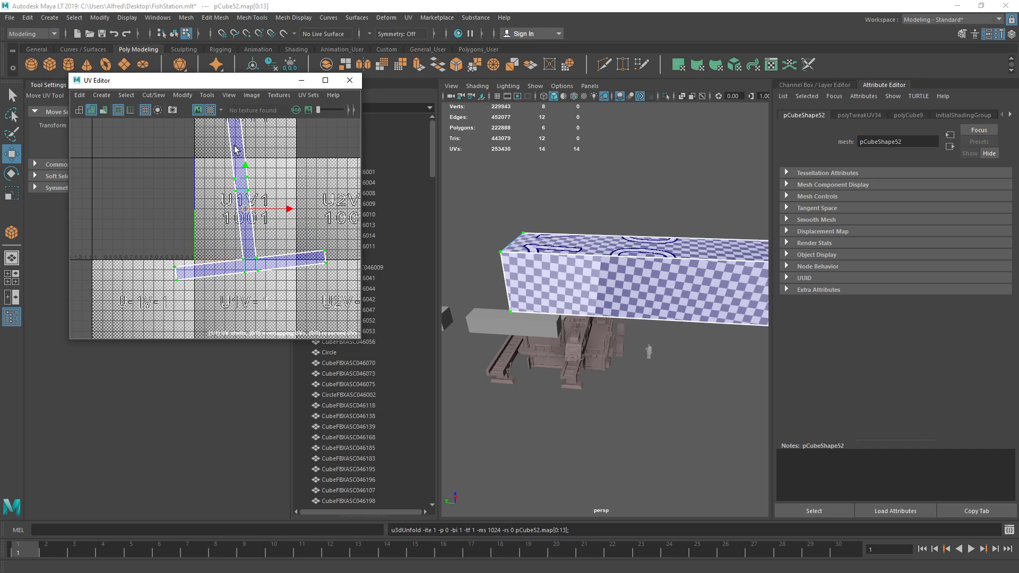
Orbit around the box to inspect the unfolded checker, then undo the unfold
{"action": "left_click_drag", "start_coordinate": [594, 262], "coordinate": [514, 278], "text": "alt"}
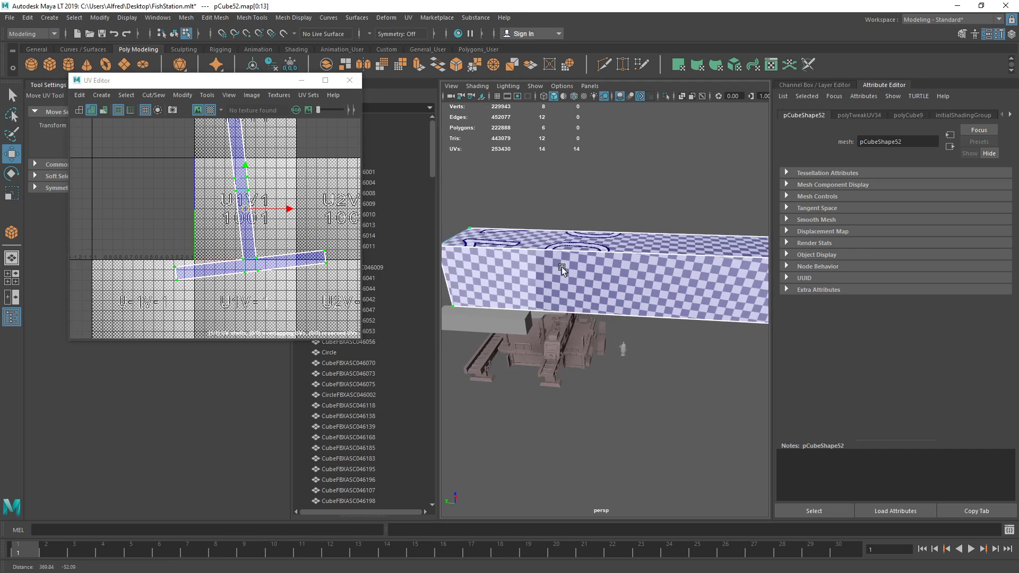
{"action": "scroll", "coordinate": [555, 275], "scroll_direction": "up", "scroll_amount": 2}
{"action": "scroll", "coordinate": [550, 262], "scroll_direction": "up", "scroll_amount": 2}
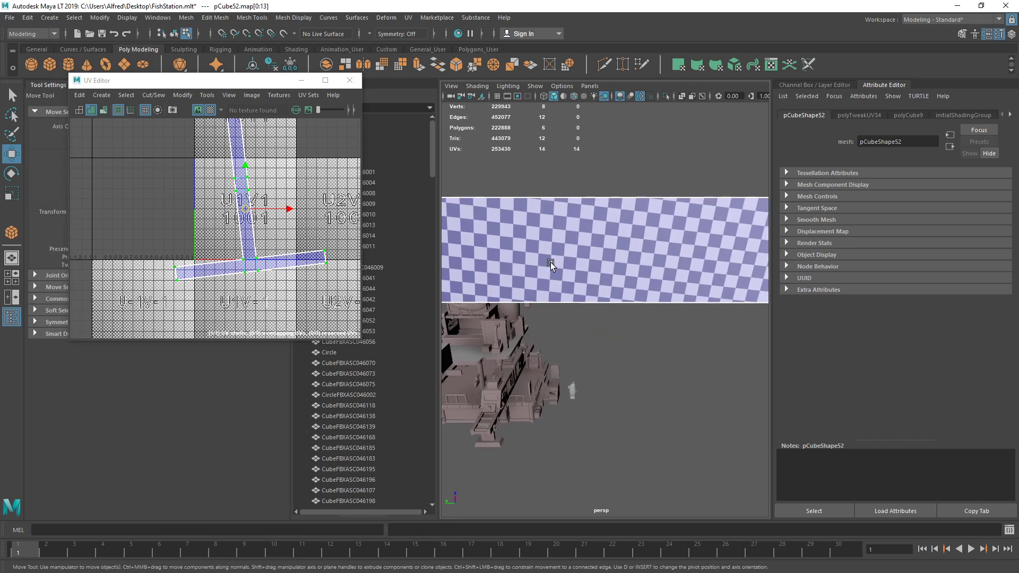
{"action": "left_click_drag", "start_coordinate": [512, 246], "coordinate": [635, 260], "text": "alt"}
{"action": "key", "text": "ctrl+z"}
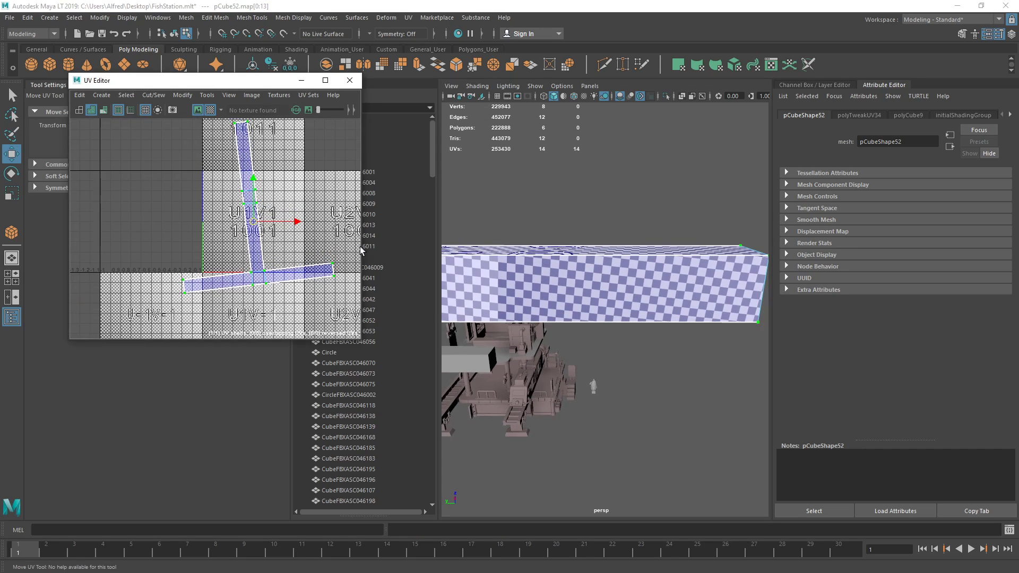
Undo back to the original unstretched cube and clear the selection
{"action": "key", "text": "ctrl+z"}
{"action": "key", "text": "ctrl+z"}
{"action": "key", "text": "ctrl+z"}
{"action": "key", "text": "ctrl+z"}
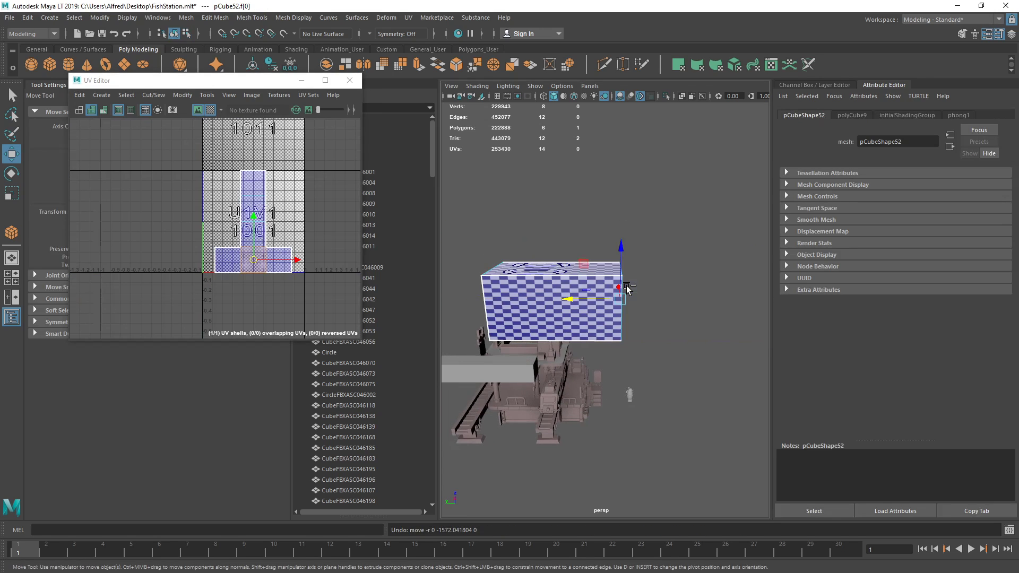
{"action": "key", "text": "ctrl+z"}
{"action": "left_click", "coordinate": [644, 228]}
{"action": "key", "text": "ctrl+z"}
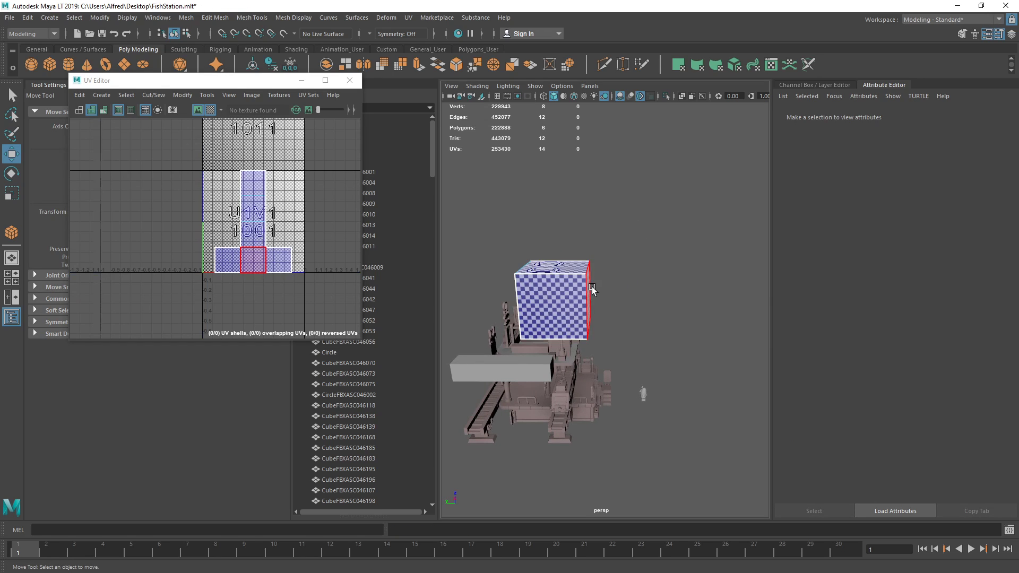
{"action": "key", "text": "ctrl+z"}
{"action": "key", "text": "ctrl+z"}
{"action": "key", "text": "ctrl+z"}
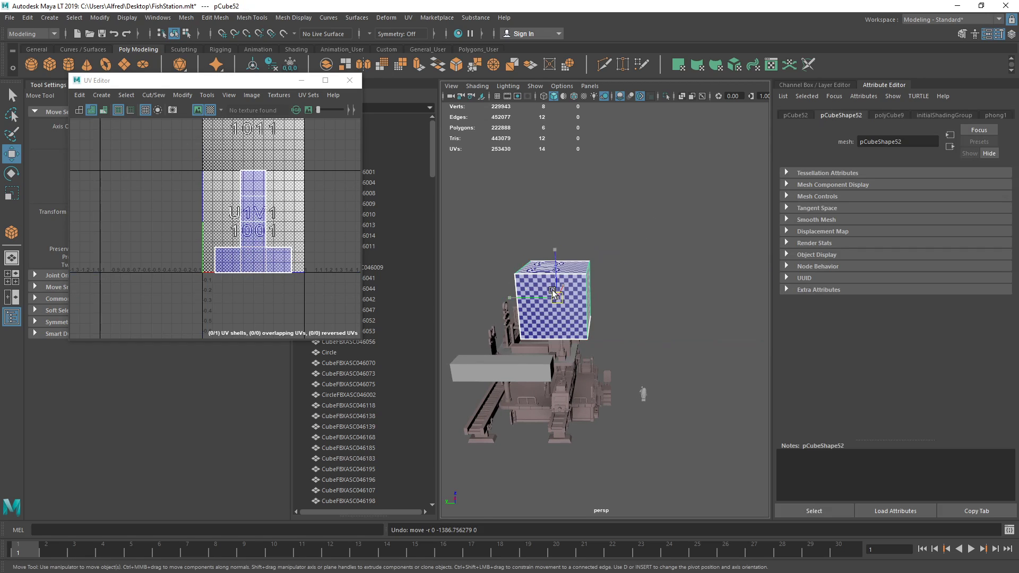
{"action": "left_click", "coordinate": [635, 263]}
Reselect the cube as an object and scale it to about 4.4 times taller
{"action": "right_click", "coordinate": [525, 286]}
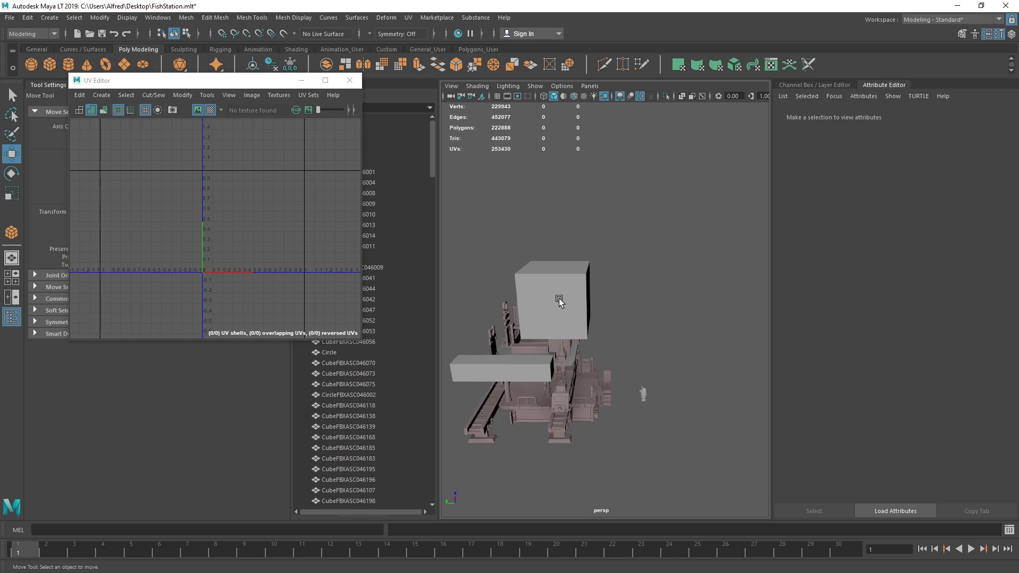
{"action": "left_click", "coordinate": [535, 295]}
{"action": "key", "text": "r"}
{"action": "left_click_drag", "start_coordinate": [538, 298], "coordinate": [271, 230]}
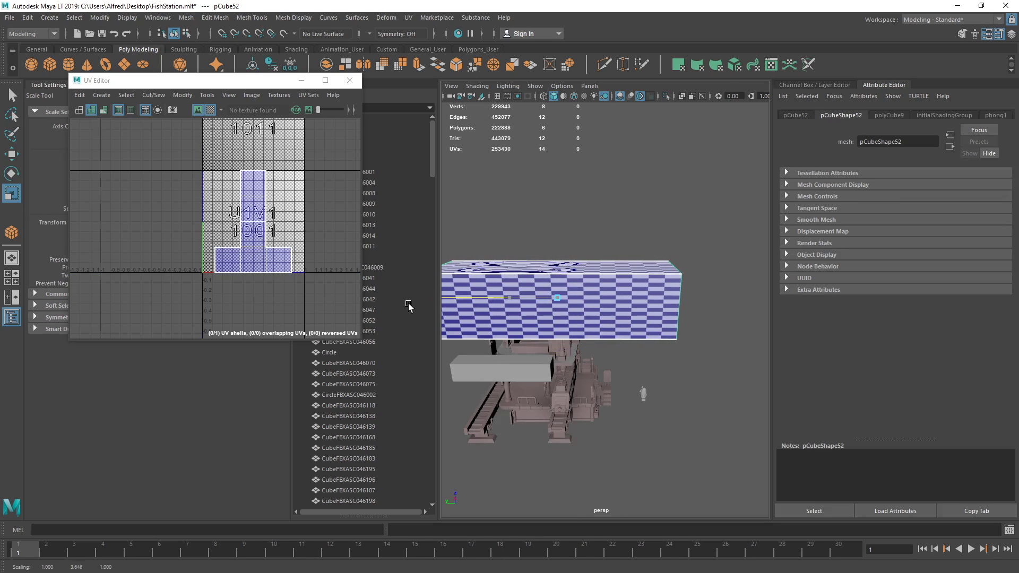
{"action": "left_click", "coordinate": [796, 117]}
{"action": "mouse_move", "coordinate": [713, 241]}
{"action": "left_mouse_down", "text": "alt"}
{"action": "mouse_move", "coordinate": [610, 276]}
{"action": "mouse_move", "coordinate": [578, 302]}
{"action": "mouse_move", "coordinate": [610, 288]}
{"action": "mouse_move", "coordinate": [537, 297]}
{"action": "left_mouse_up", "text": "alt"}
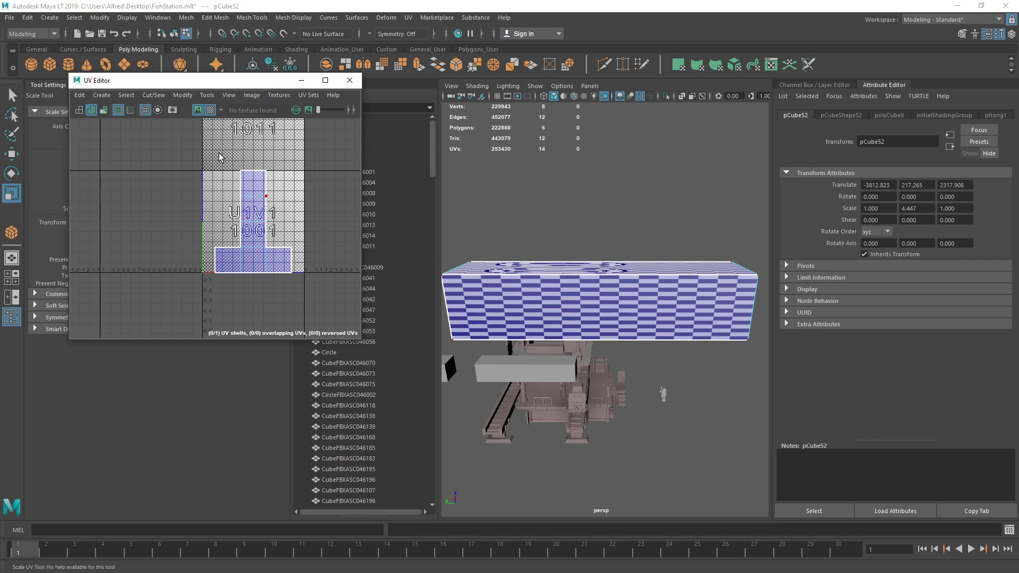
Select all the stretched box's UVs and re-unfold them into a taller T shell
{"action": "left_click_drag", "start_coordinate": [205, 122], "coordinate": [326, 295]}
{"action": "key", "text": "ctrl+u"}
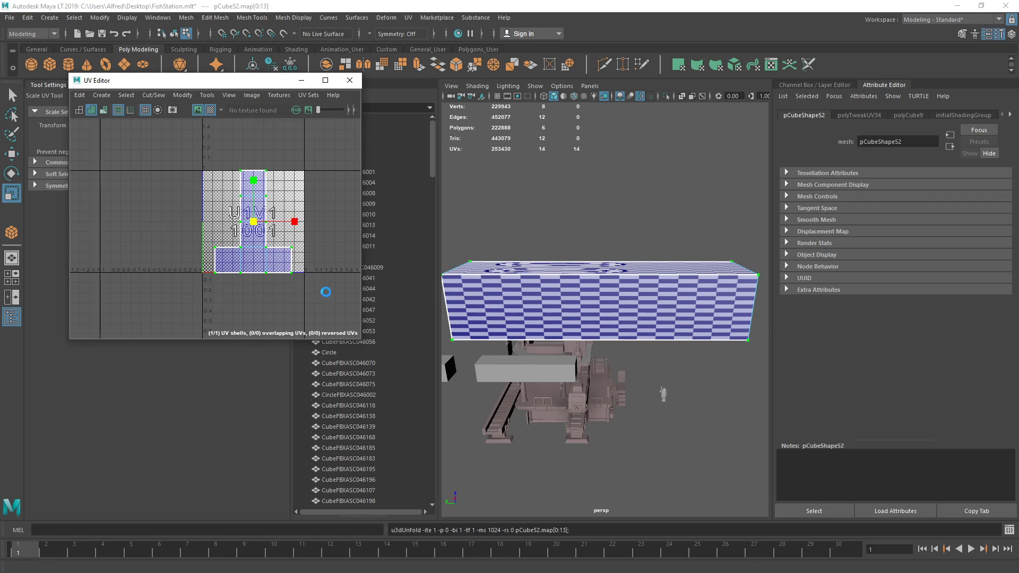
{"action": "right_click_drag", "start_coordinate": [542, 276], "coordinate": [541, 252]}
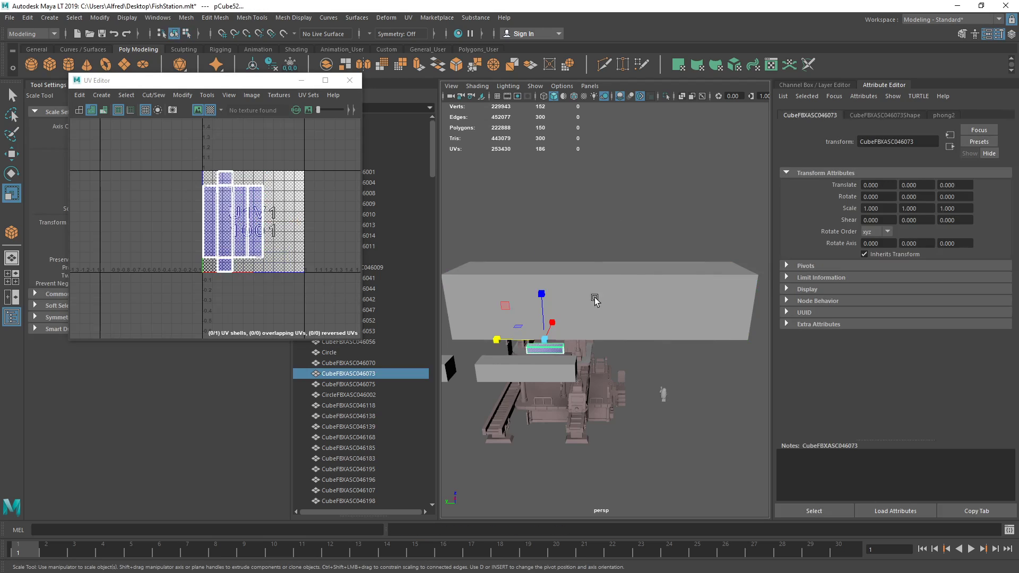
Apply Freeze Transformations to the stretched box, then select all its UVs and unfold them with Ctrl+U
{"action": "left_click", "coordinate": [100, 18]}
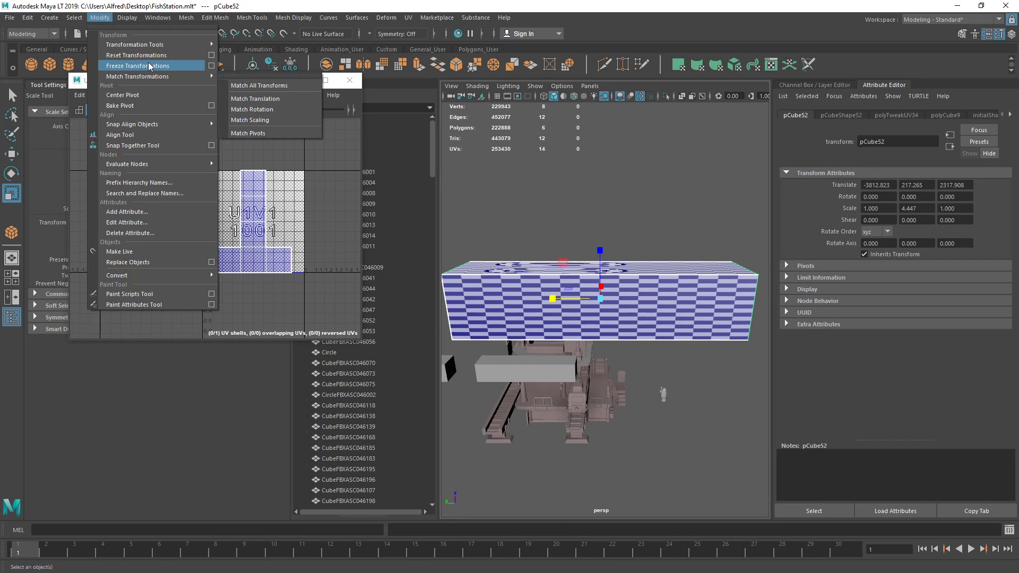
{"action": "left_click", "coordinate": [119, 62]}
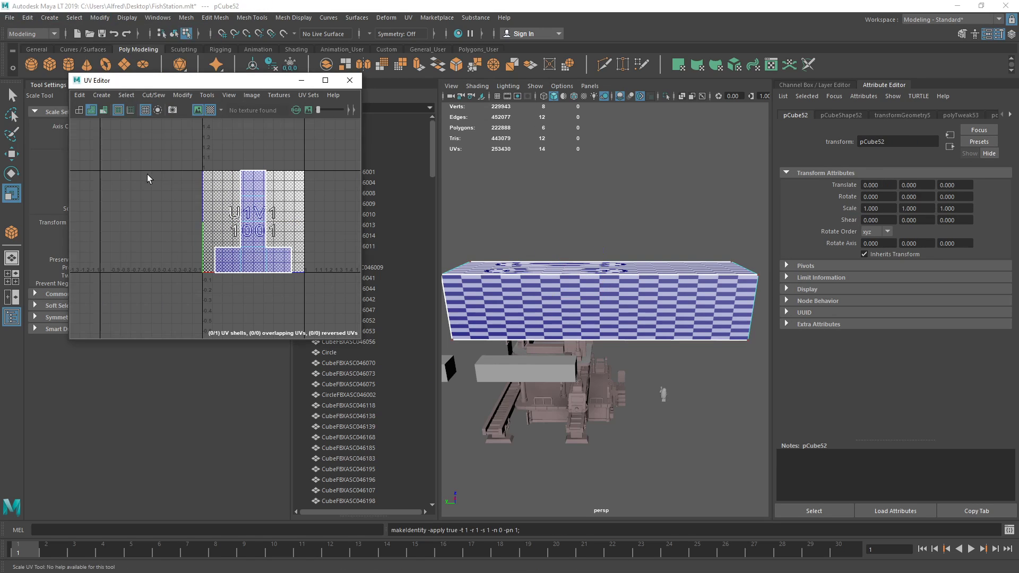
{"action": "left_click_drag", "start_coordinate": [148, 177], "coordinate": [317, 318]}
{"action": "left_click_drag", "start_coordinate": [141, 131], "coordinate": [292, 272]}
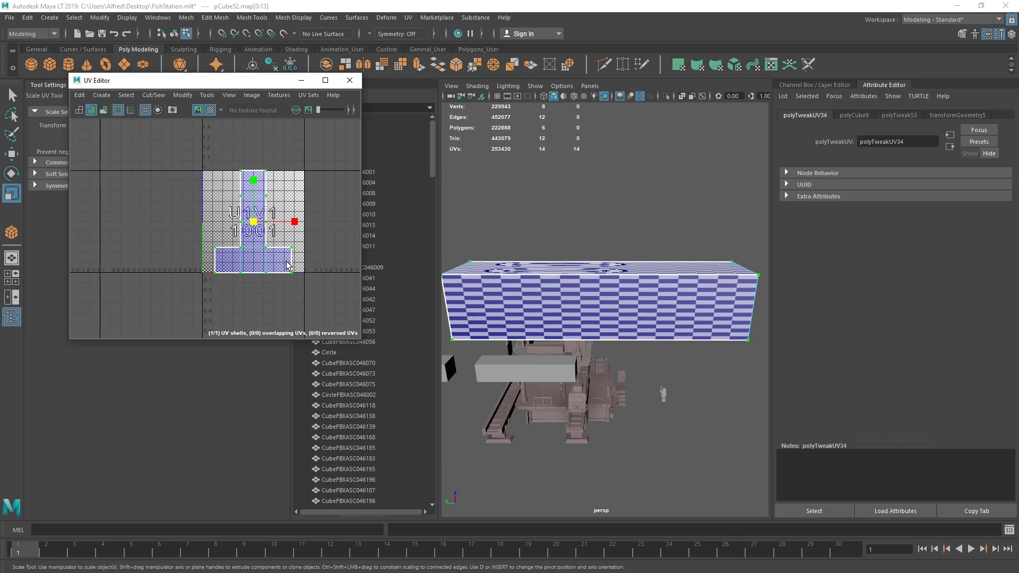
{"action": "key", "text": "ctrl+u"}
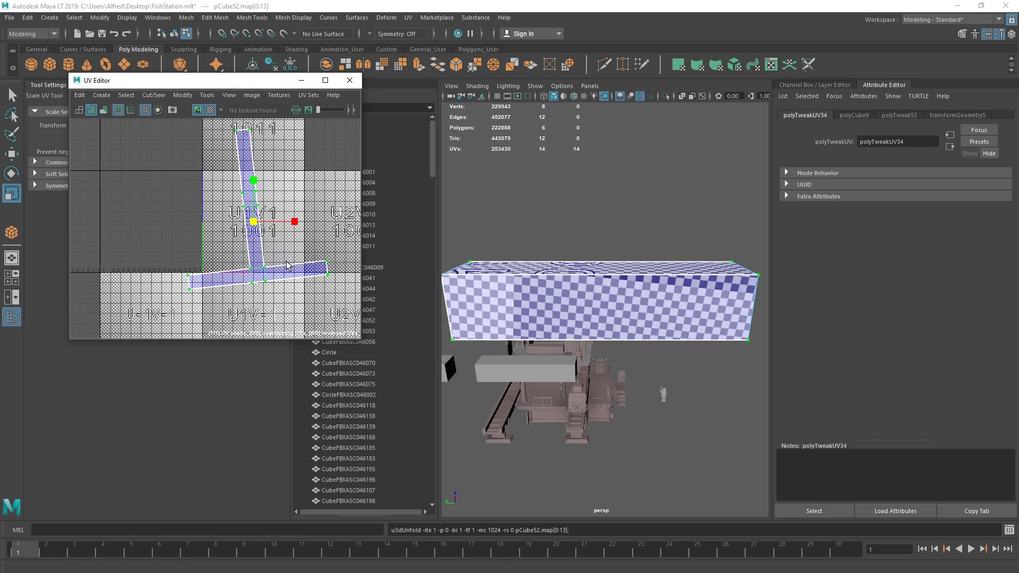